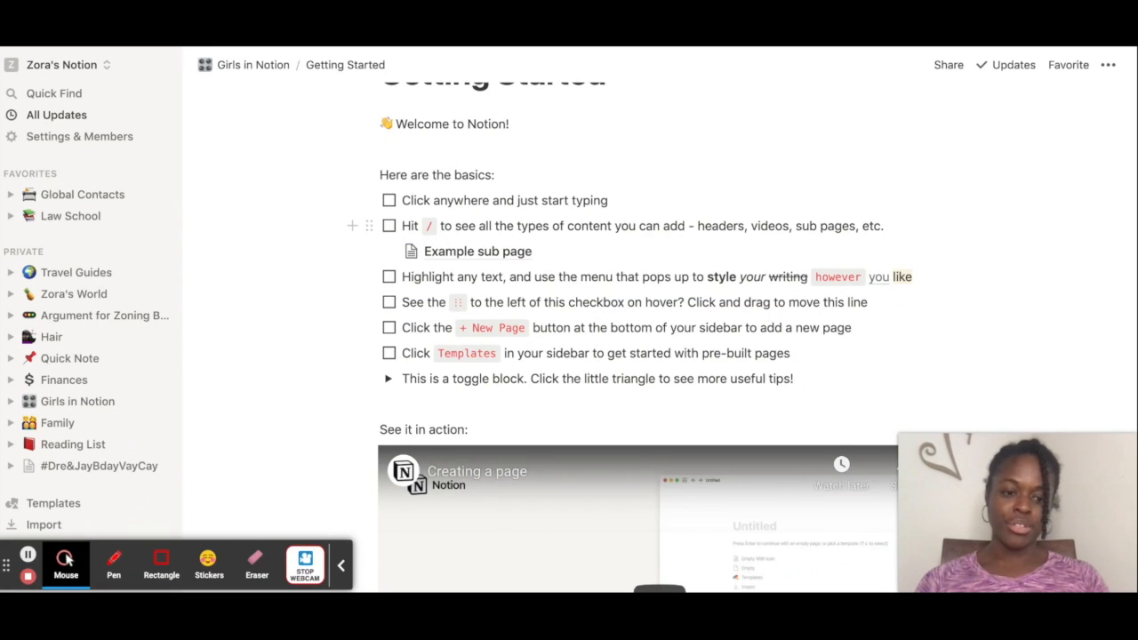
Step: Look through the Getting Started page, from the basics checklist to the embedded tutorial videos
{"action": "scroll", "coordinate": [623, 338], "scroll_direction": "up", "scroll_amount": 3}
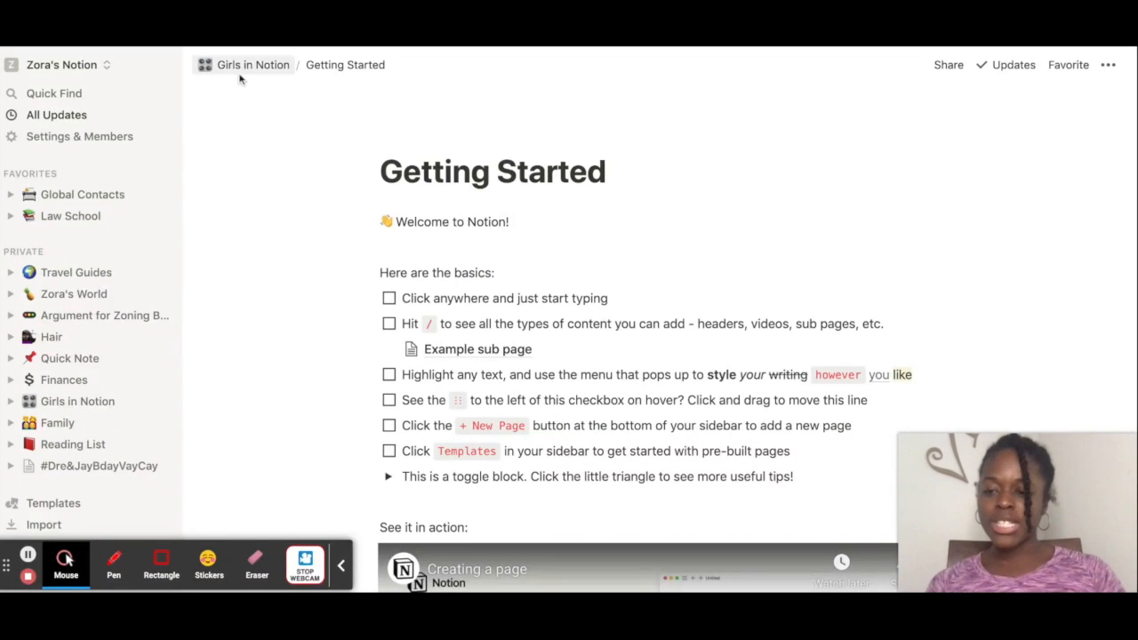
{"action": "scroll", "coordinate": [89, 436], "scroll_direction": "down", "scroll_amount": 1}
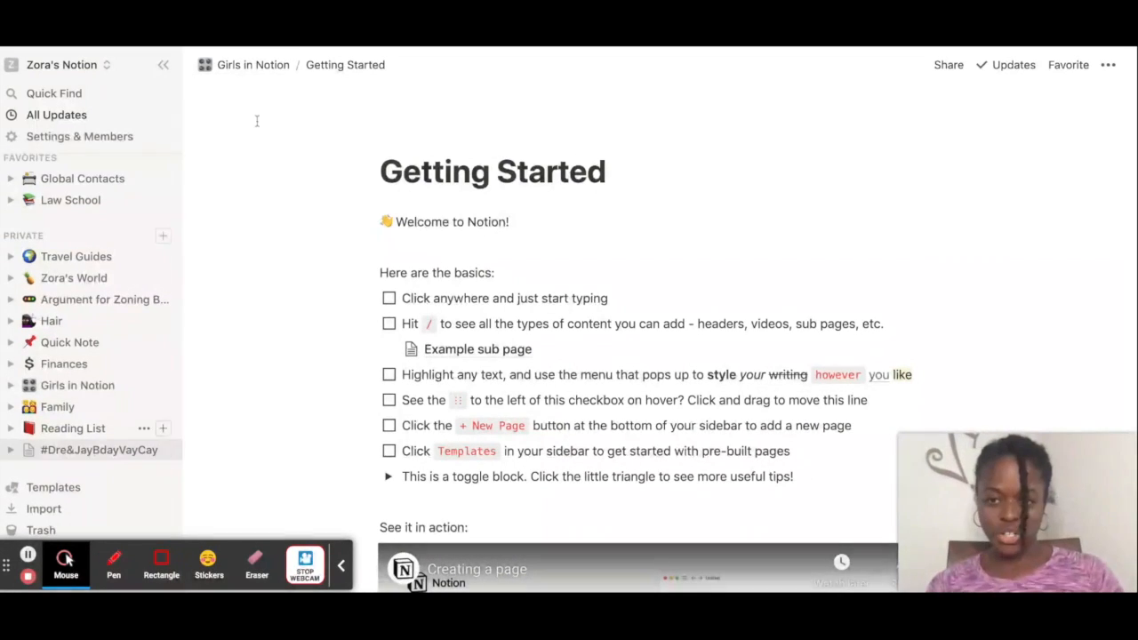
{"action": "scroll", "coordinate": [427, 231], "scroll_direction": "down", "scroll_amount": 5}
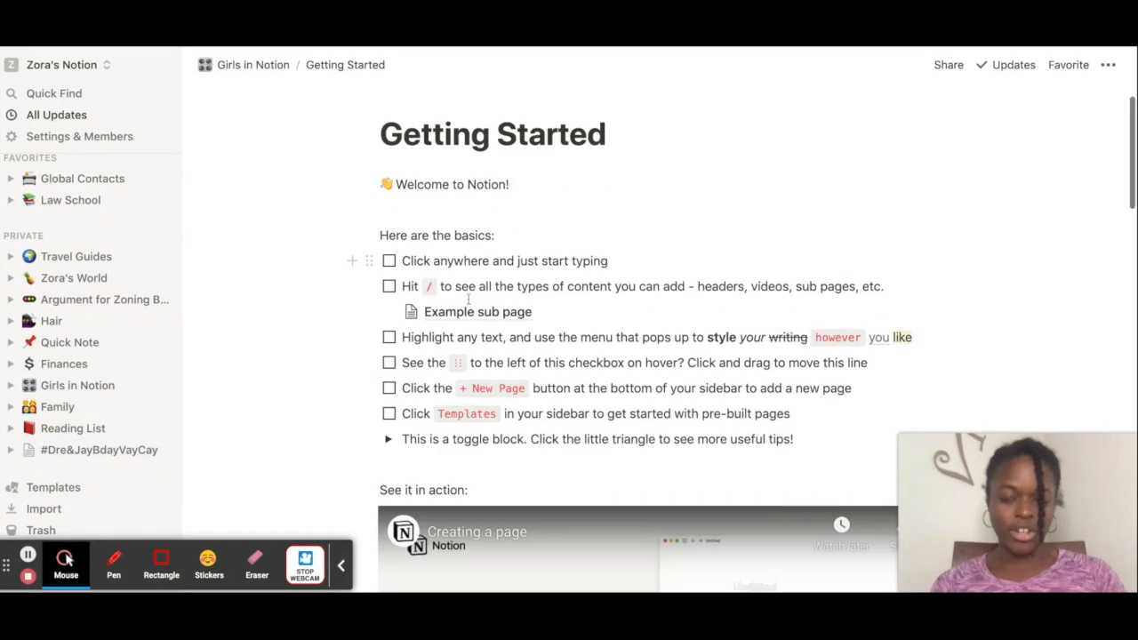
{"action": "scroll", "coordinate": [658, 338], "scroll_direction": "down", "scroll_amount": 10}
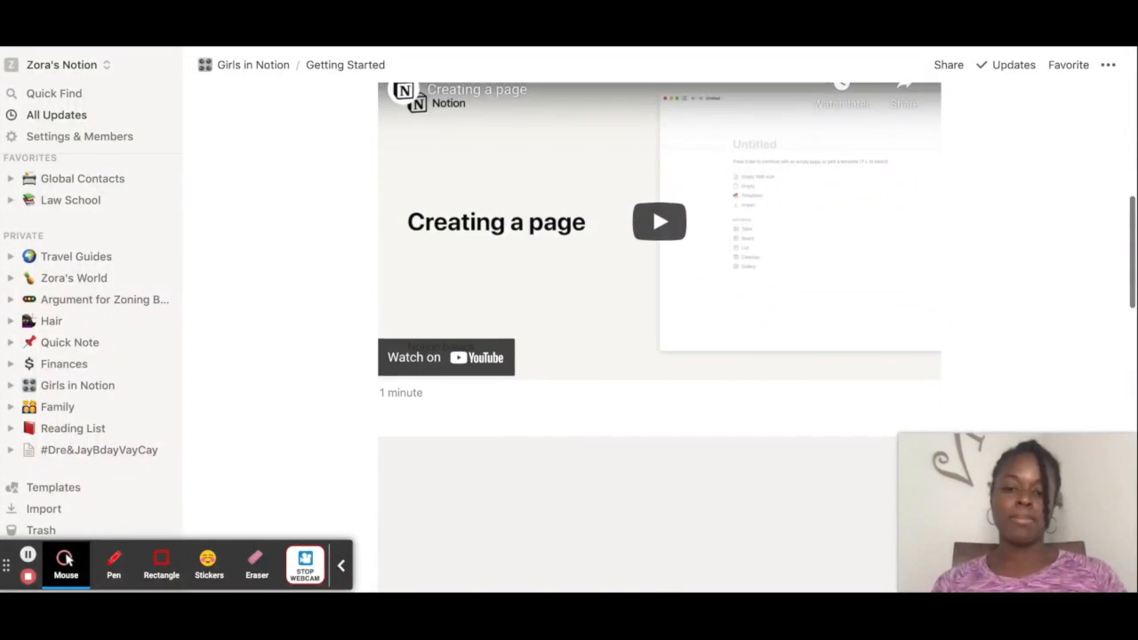
{"action": "scroll", "coordinate": [652, 498], "scroll_direction": "up", "scroll_amount": 15}
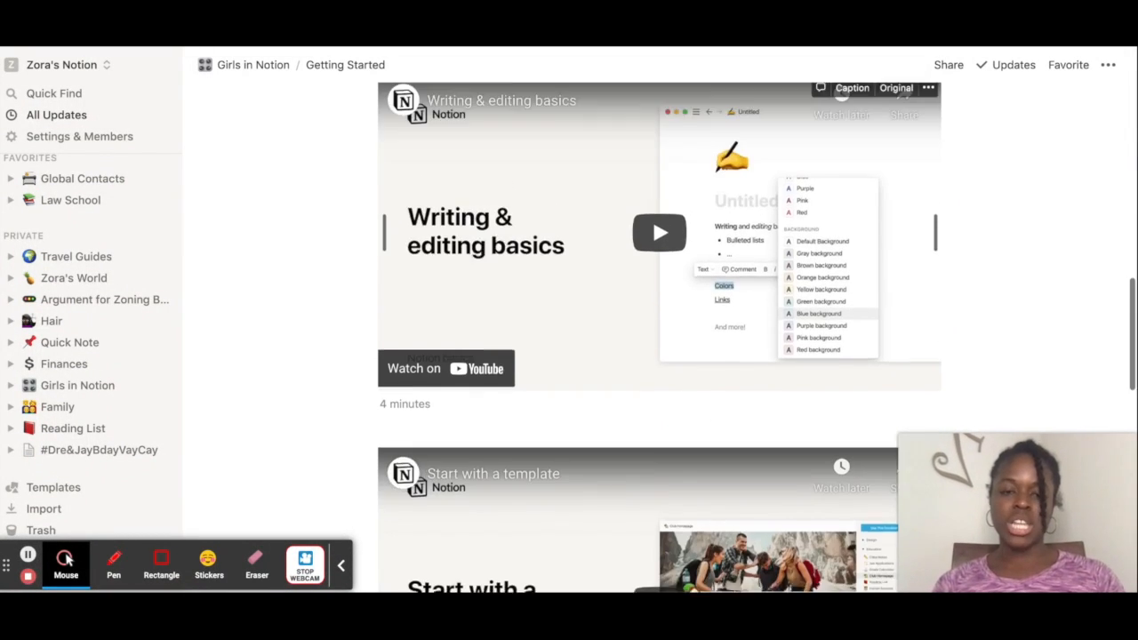
{"action": "scroll", "coordinate": [468, 264], "scroll_direction": "up", "scroll_amount": 1}
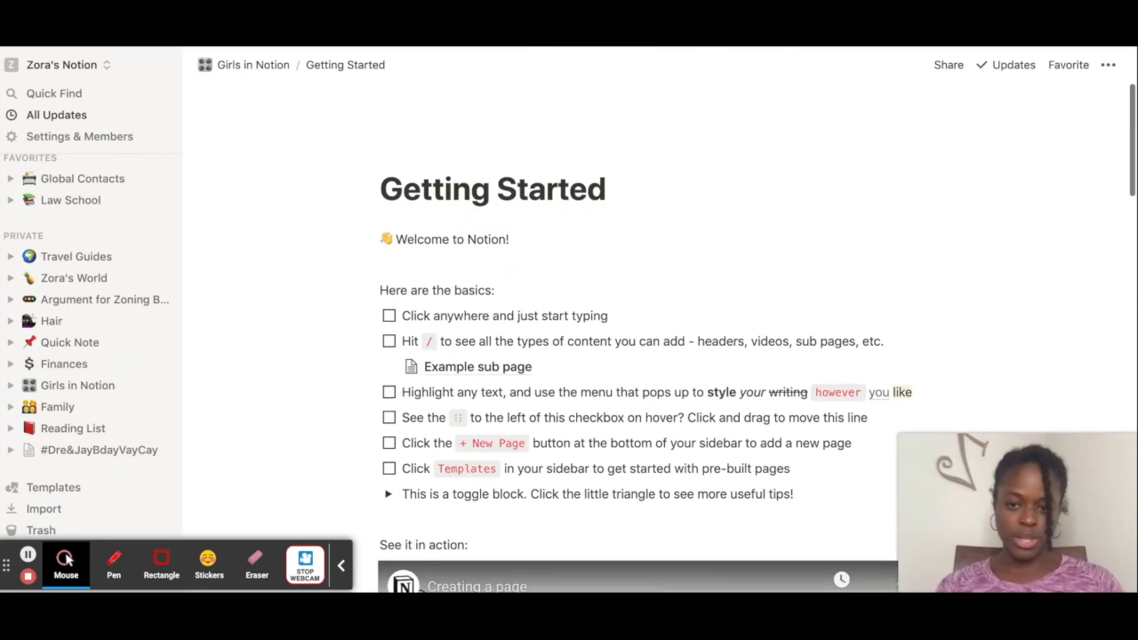
Step: Bring up the block command list on the empty line below "Welcome to Notion!"
{"action": "left_click", "coordinate": [470, 265]}
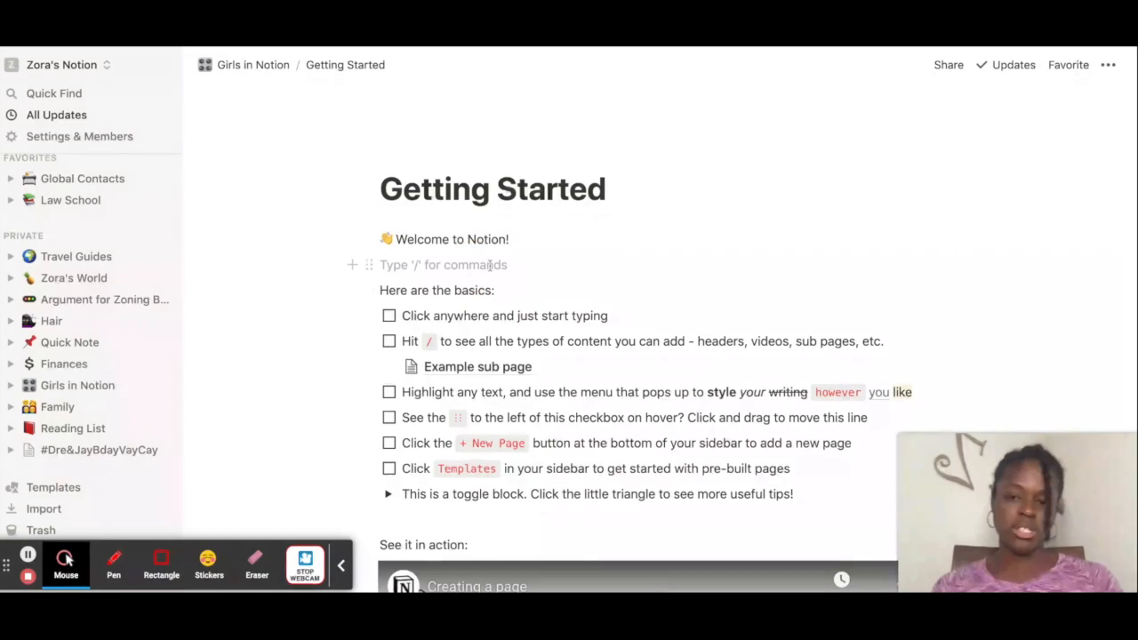
{"action": "type", "text": "/"}
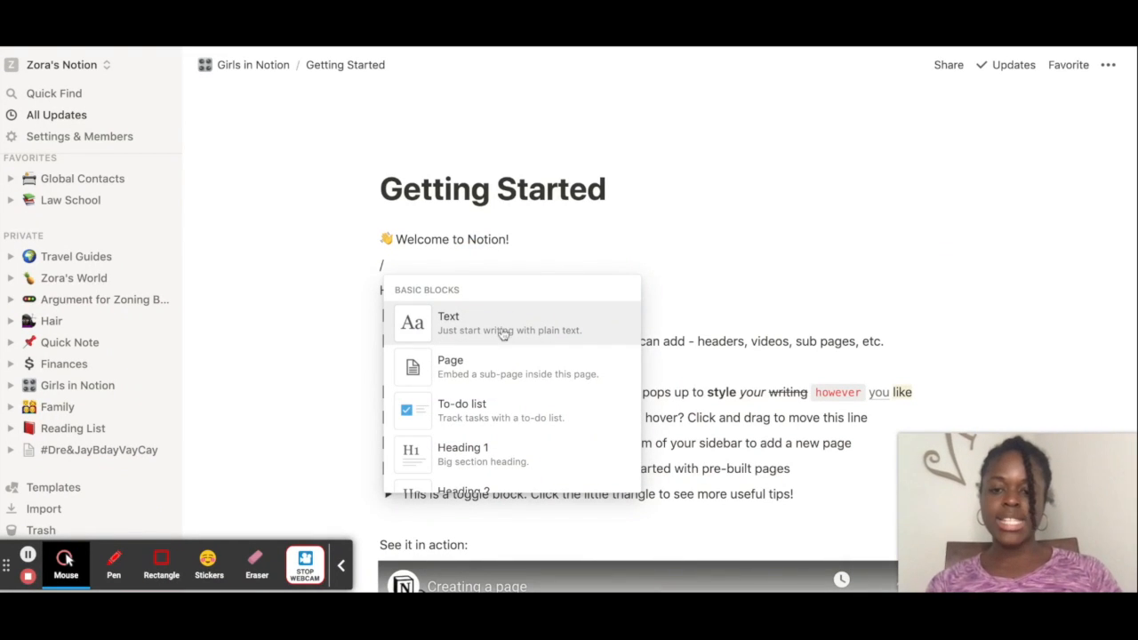
{"action": "mouse_move", "coordinate": [504, 332]}
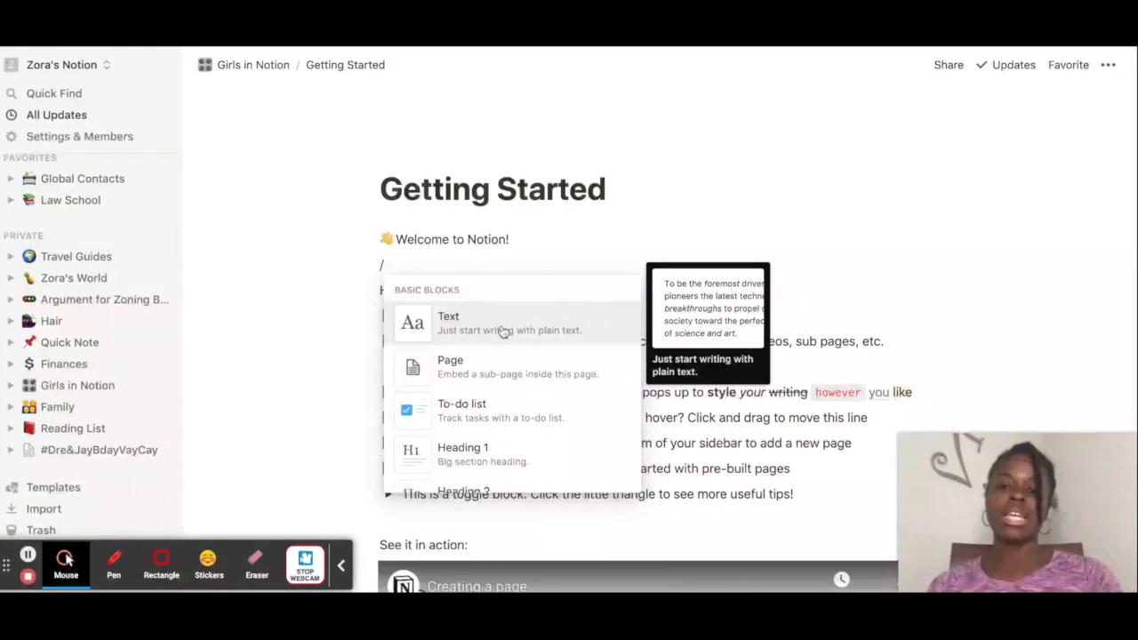
{"action": "type", "text": "jhj"}
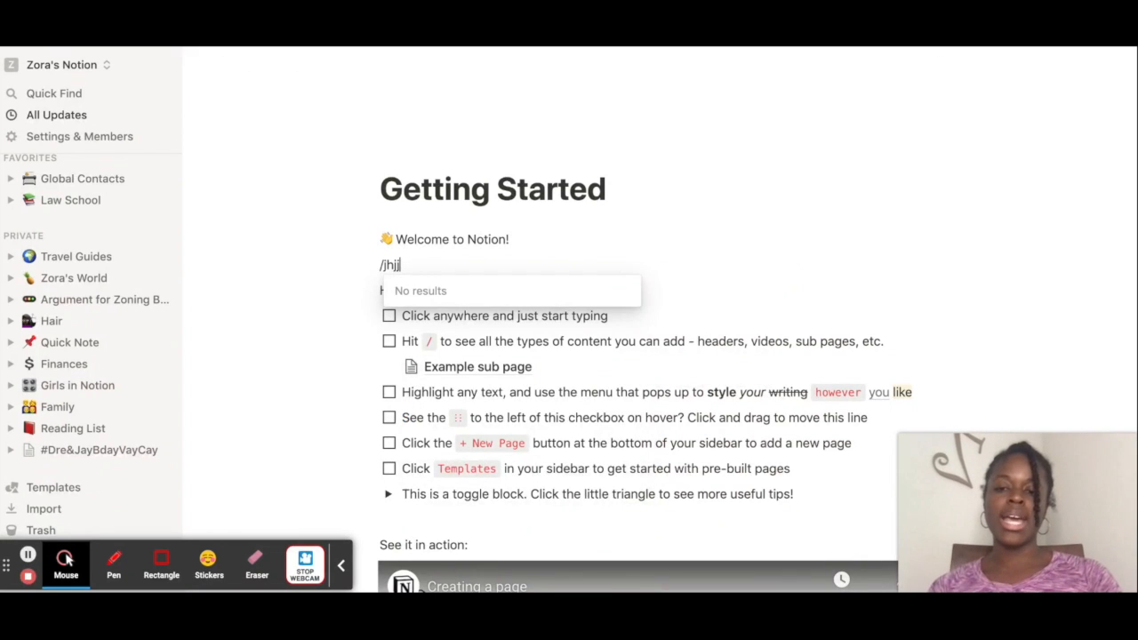
{"action": "key", "text": "BackSpace"}
{"action": "key", "text": "BackSpace"}
{"action": "key", "text": "BackSpace"}
Step: Browse the basic, inline database, full-page database and media block types in the command list
{"action": "scroll", "coordinate": [526, 407], "scroll_direction": "down", "scroll_amount": 3}
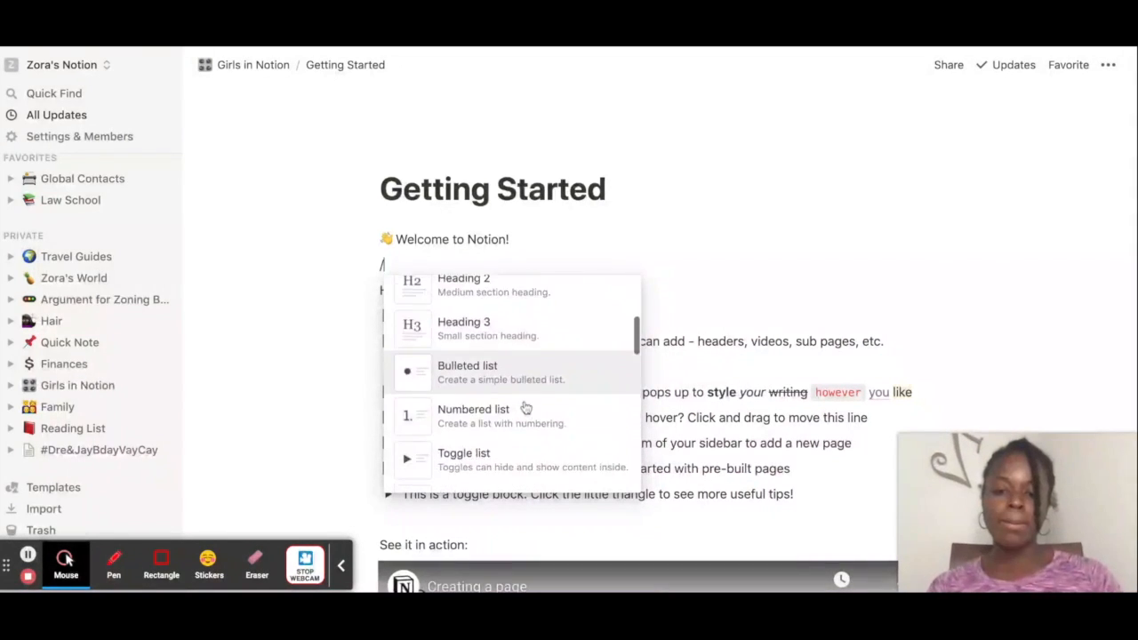
{"action": "scroll", "coordinate": [525, 408], "scroll_direction": "down", "scroll_amount": 7}
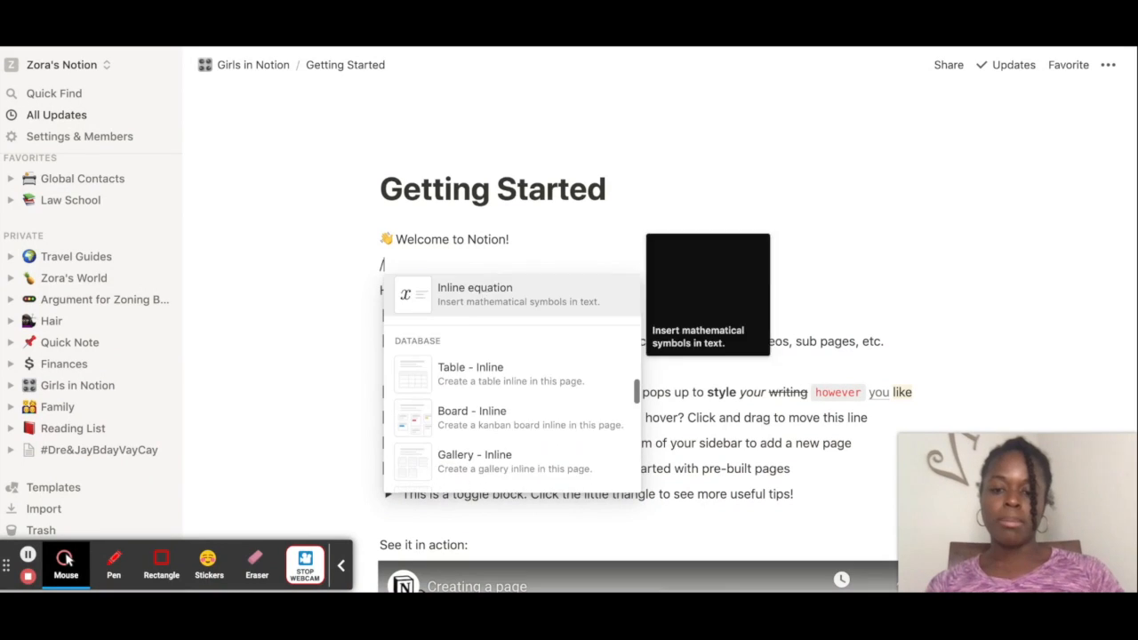
{"action": "scroll", "coordinate": [512, 382], "scroll_direction": "down", "scroll_amount": 4}
{"action": "scroll", "coordinate": [549, 323], "scroll_direction": "up", "scroll_amount": 1}
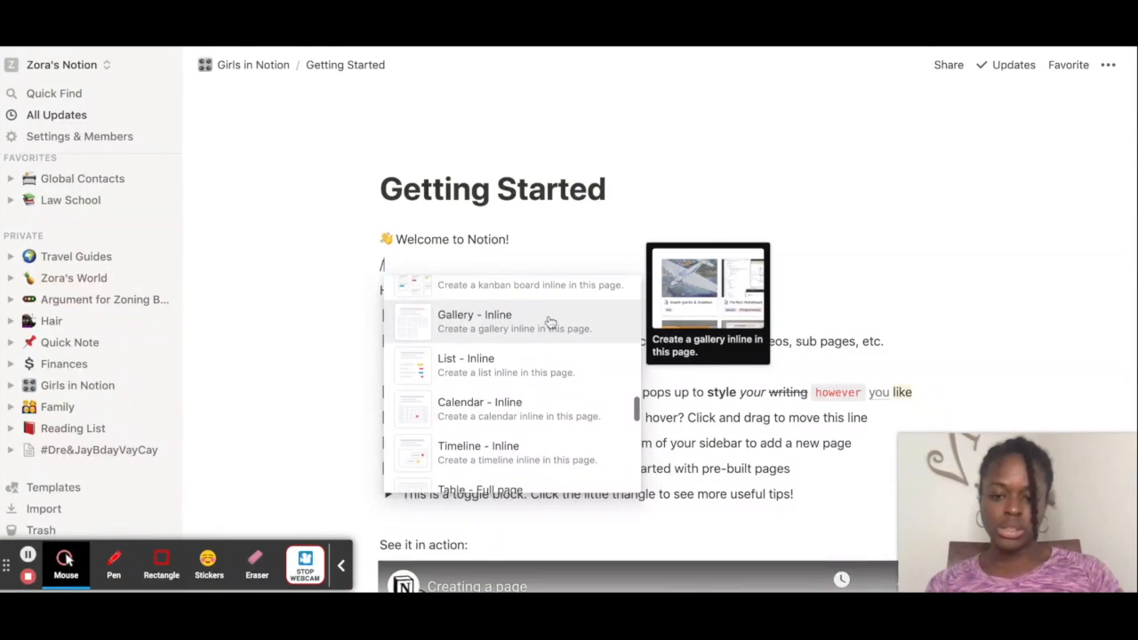
{"action": "scroll", "coordinate": [549, 323], "scroll_direction": "down", "scroll_amount": 3}
{"action": "scroll", "coordinate": [534, 400], "scroll_direction": "down", "scroll_amount": 5}
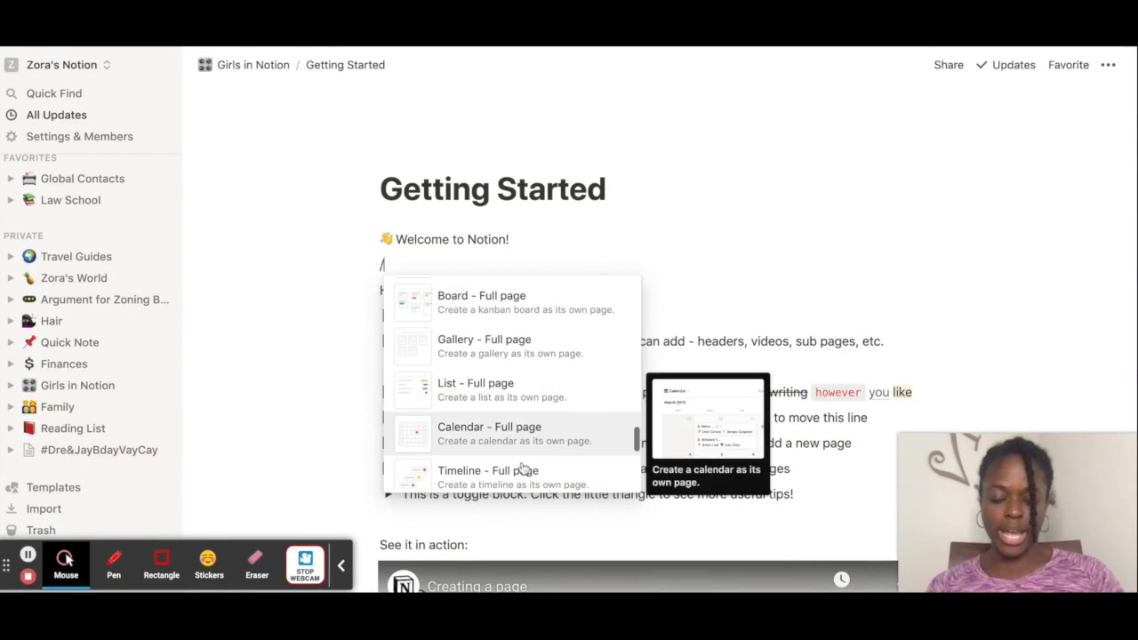
{"action": "scroll", "coordinate": [523, 468], "scroll_direction": "down", "scroll_amount": 2}
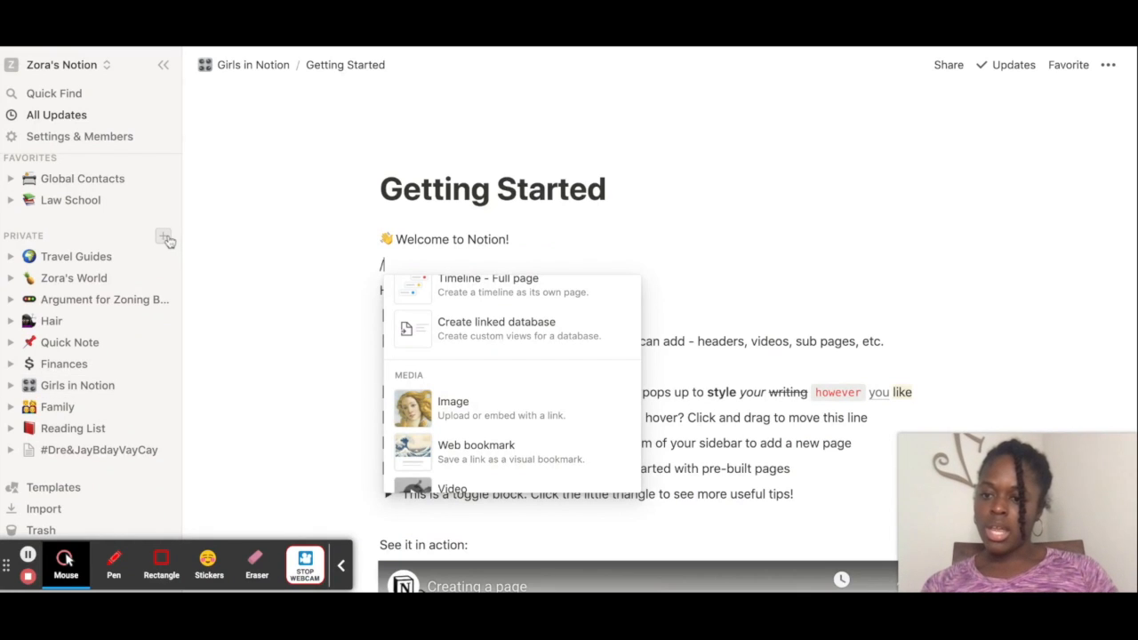
Step: Add a new page to the Private section and open the template picker for it
{"action": "left_click", "coordinate": [166, 237]}
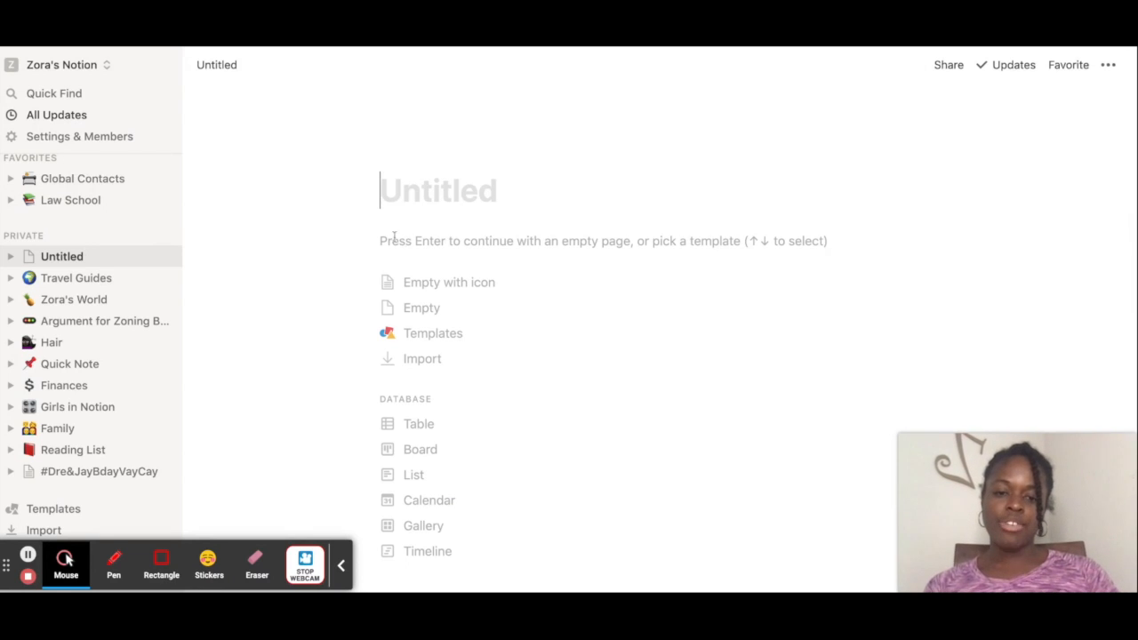
{"action": "scroll", "coordinate": [395, 309], "scroll_direction": "down", "scroll_amount": 1}
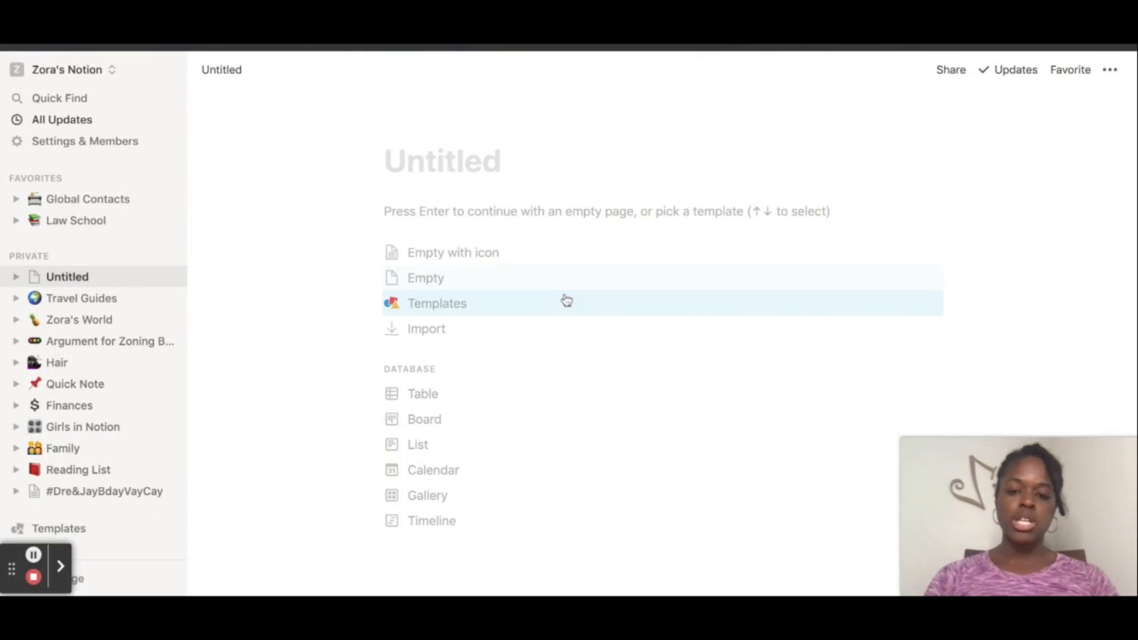
{"action": "left_click", "coordinate": [454, 303]}
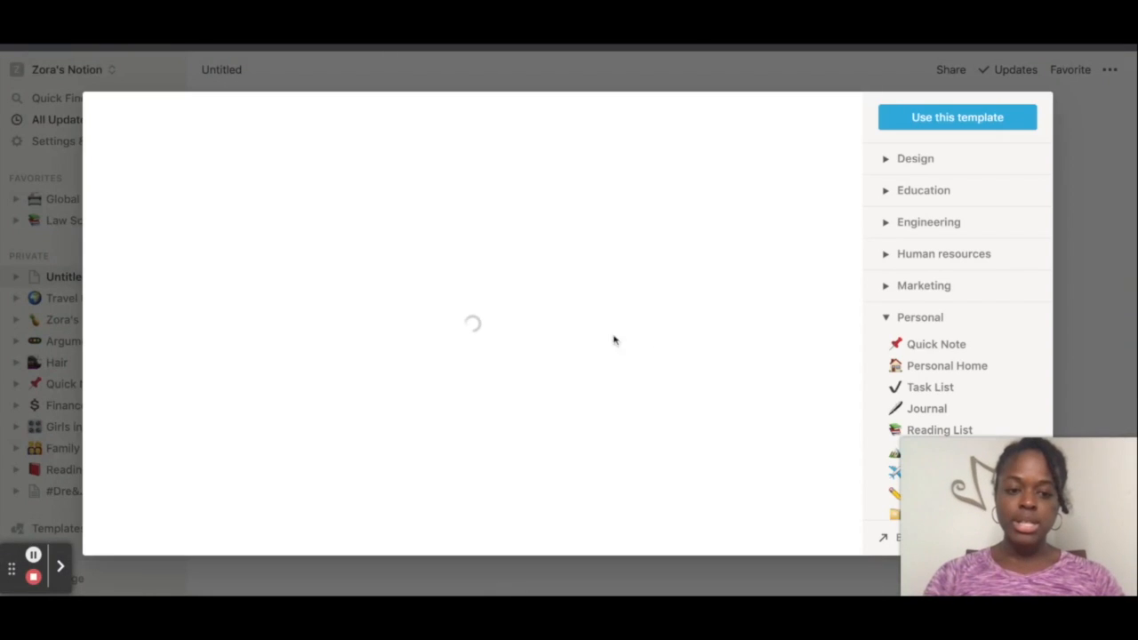
{"action": "mouse_move", "coordinate": [1040, 490]}
{"action": "left_click_drag", "start_coordinate": [1040, 490], "coordinate": [140, 104]}
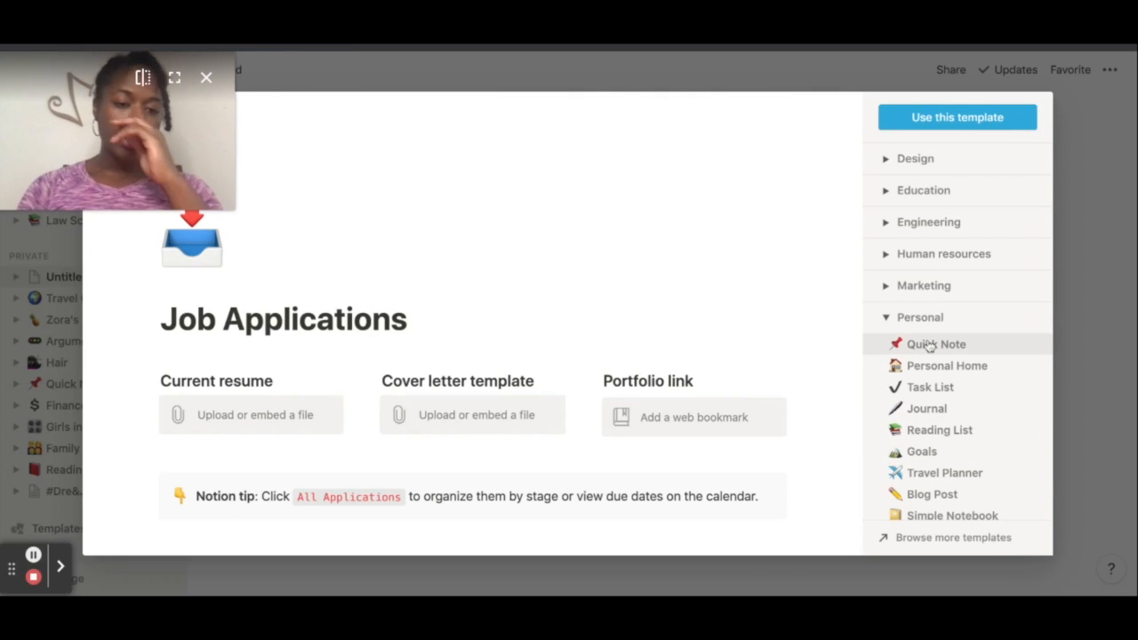
Step: Preview the Class Notes template from the Education category and look over its instructions and notes table
{"action": "left_click", "coordinate": [901, 318]}
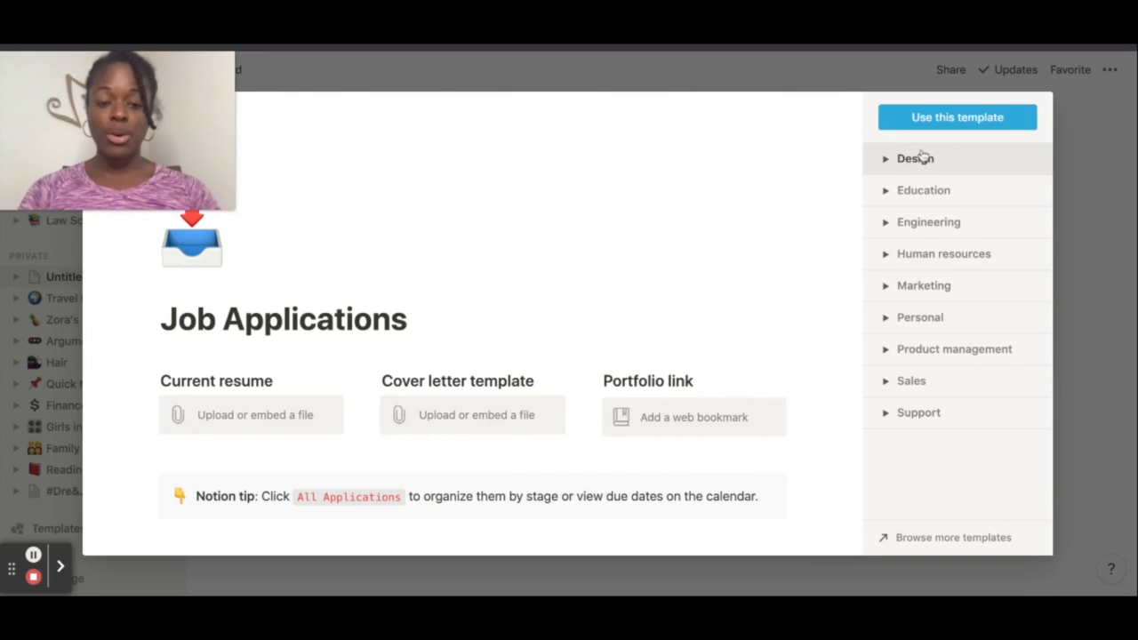
{"action": "left_click", "coordinate": [924, 190]}
{"action": "scroll", "coordinate": [929, 298], "scroll_direction": "down", "scroll_amount": 1}
{"action": "left_click", "coordinate": [935, 190]}
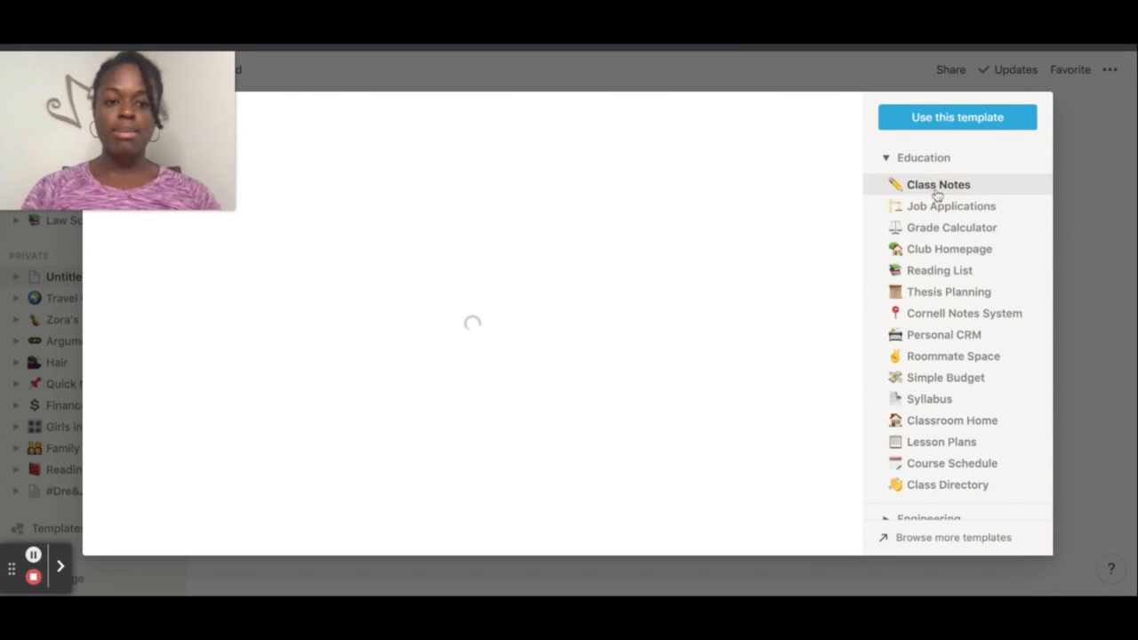
{"action": "scroll", "coordinate": [354, 421], "scroll_direction": "down", "scroll_amount": 2}
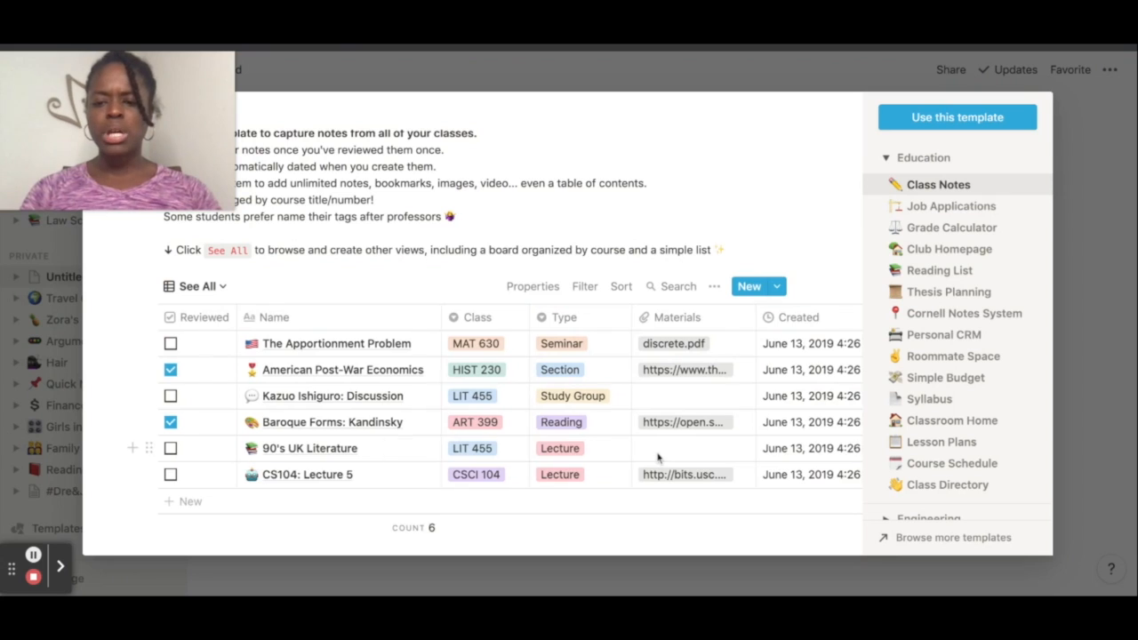
{"action": "scroll", "coordinate": [658, 457], "scroll_direction": "right", "scroll_amount": 1}
{"action": "scroll", "coordinate": [533, 445], "scroll_direction": "down", "scroll_amount": 2}
{"action": "scroll", "coordinate": [385, 424], "scroll_direction": "up", "scroll_amount": 3}
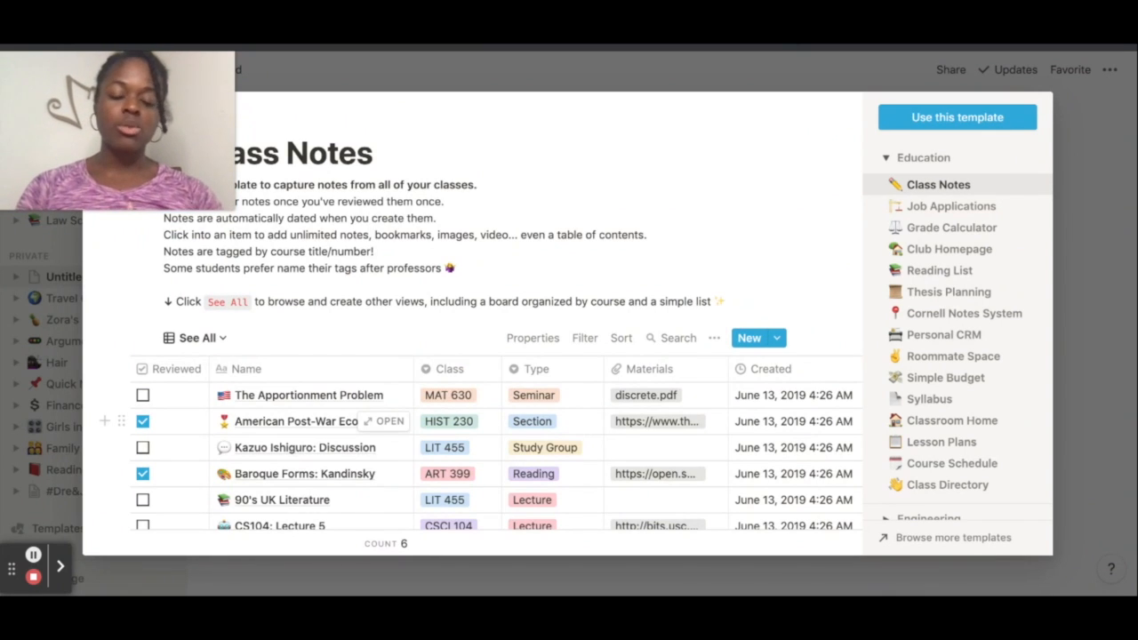
Step: Collapse the Education category and open the online Notion Template Gallery to browse more templates
{"action": "left_click", "coordinate": [925, 163]}
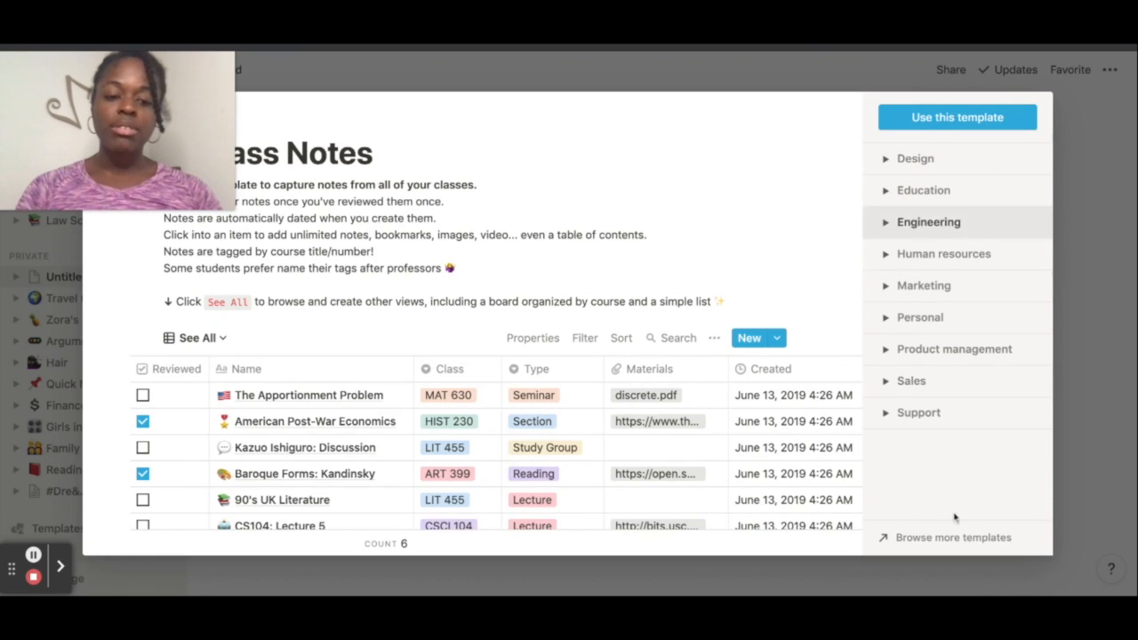
{"action": "left_click", "coordinate": [945, 547]}
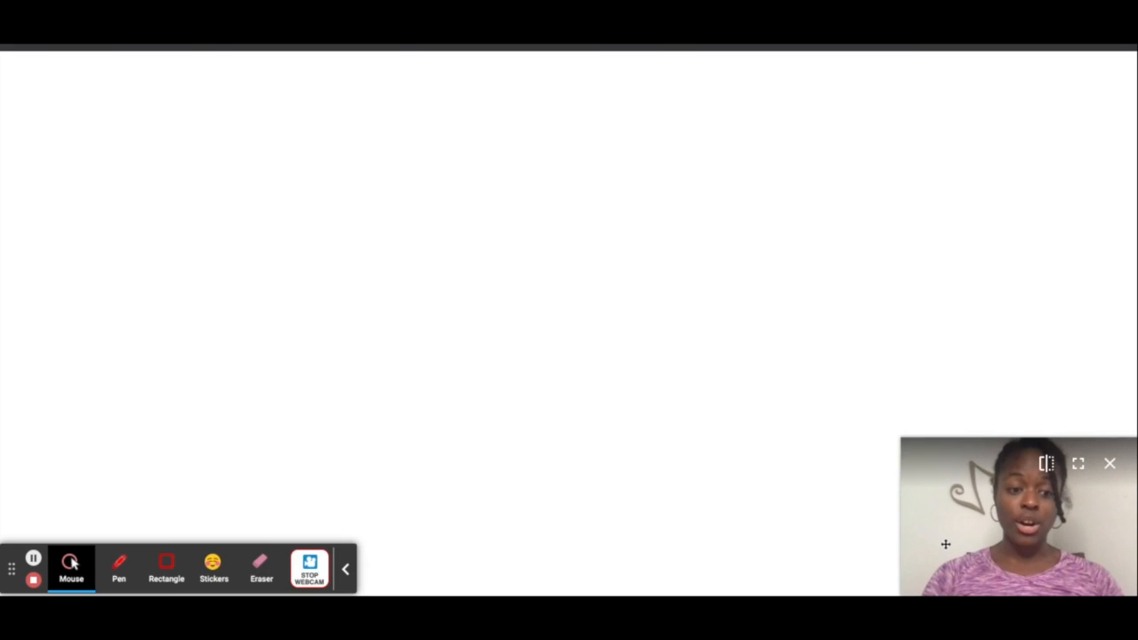
{"action": "left_click", "coordinate": [348, 572]}
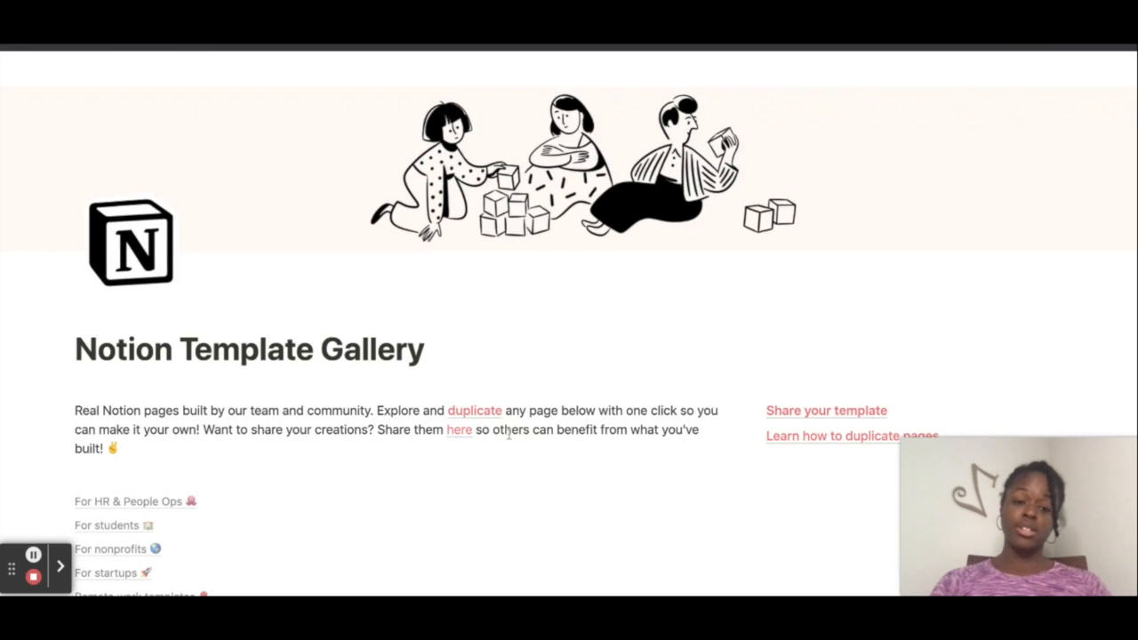
Step: Examine the gallery's template collections for HR & People Ops, students, nonprofits, startups and remote work
{"action": "scroll", "coordinate": [497, 391], "scroll_direction": "down", "scroll_amount": 3}
{"action": "scroll", "coordinate": [488, 389], "scroll_direction": "down", "scroll_amount": 5}
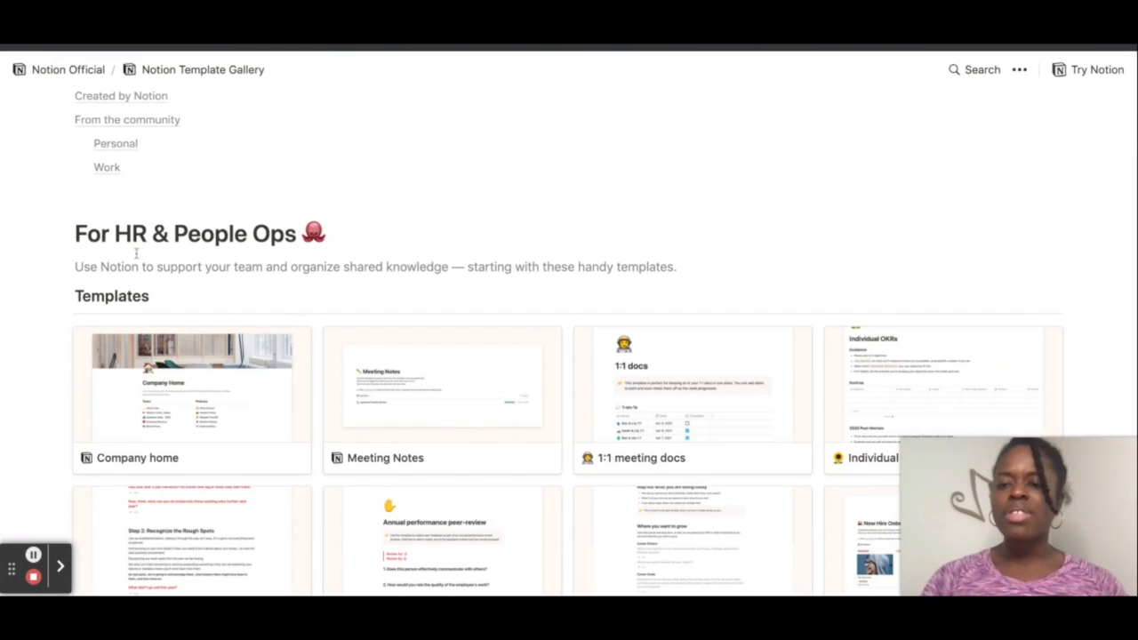
{"action": "scroll", "coordinate": [266, 283], "scroll_direction": "down", "scroll_amount": 3}
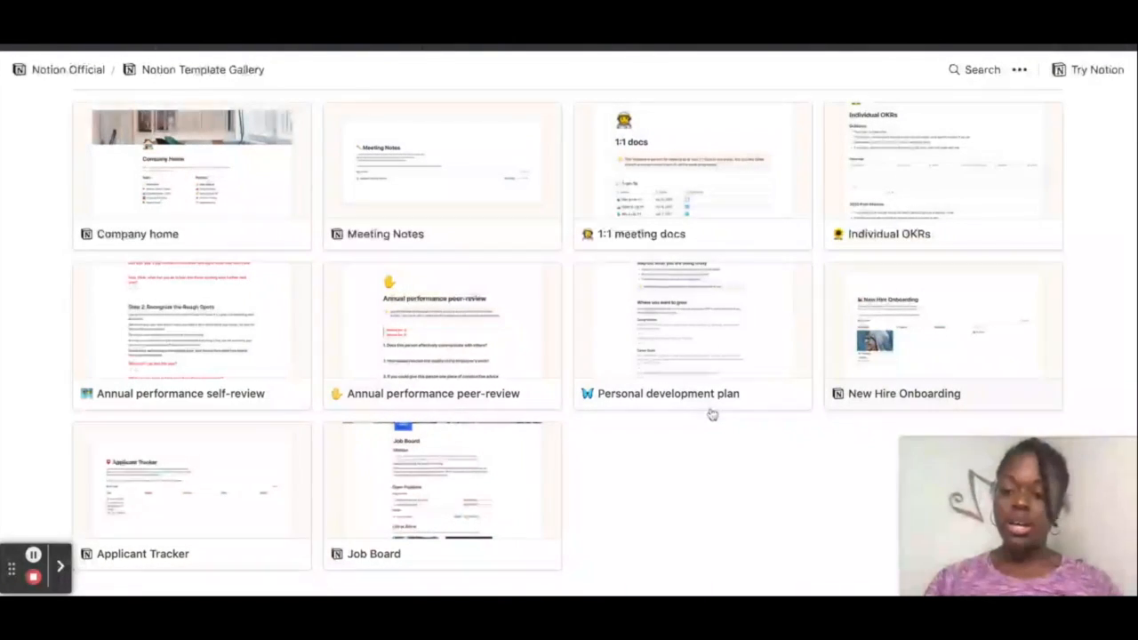
{"action": "scroll", "coordinate": [569, 338], "scroll_direction": "down", "scroll_amount": 15}
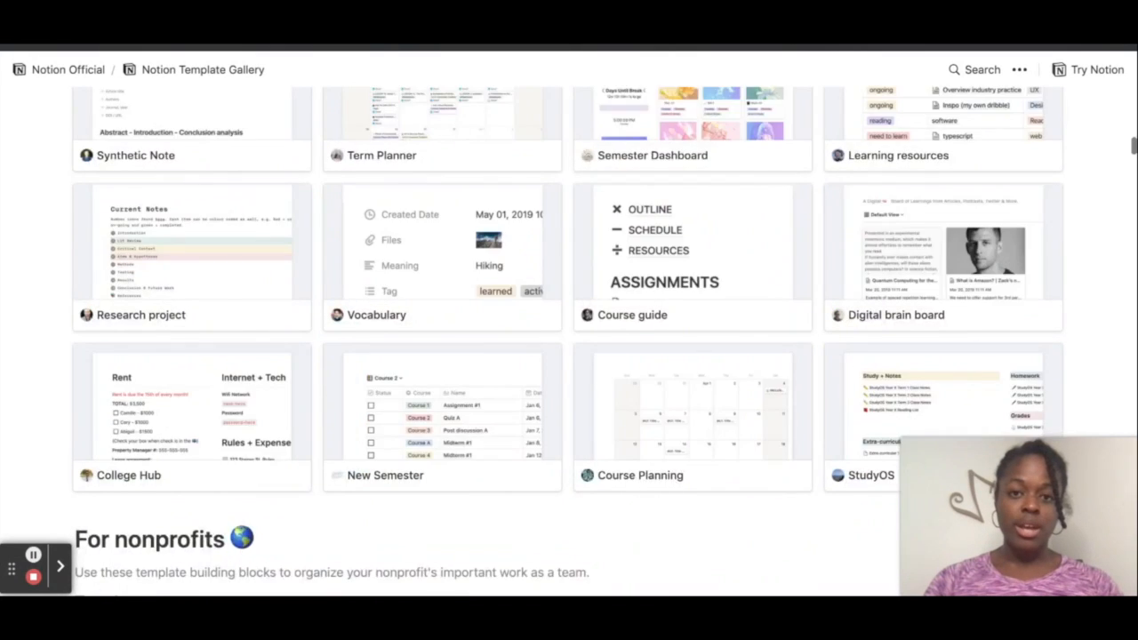
{"action": "scroll", "coordinate": [569, 338], "scroll_direction": "down", "scroll_amount": 3}
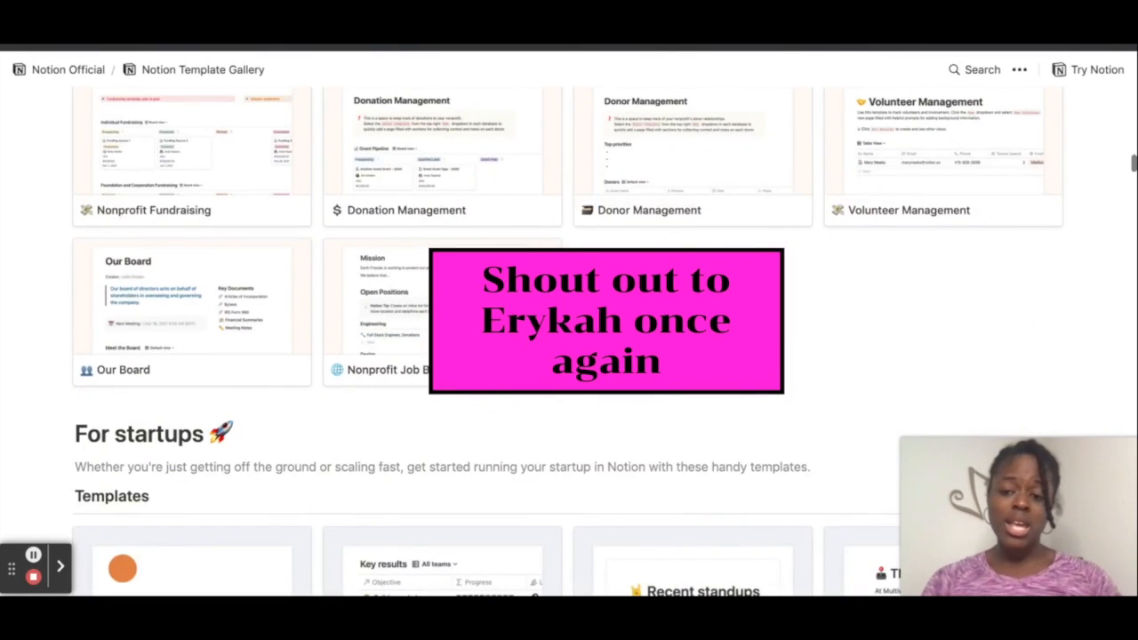
{"action": "scroll", "coordinate": [569, 337], "scroll_direction": "up", "scroll_amount": 1}
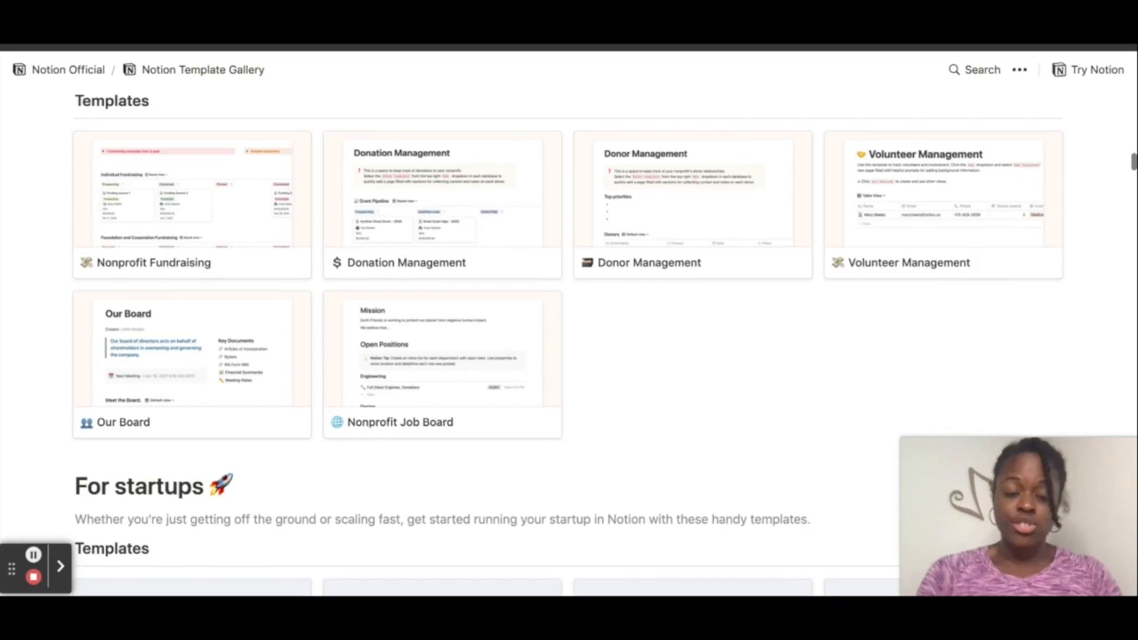
{"action": "scroll", "coordinate": [569, 338], "scroll_direction": "down", "scroll_amount": 3}
{"action": "scroll", "coordinate": [568, 338], "scroll_direction": "down", "scroll_amount": 7}
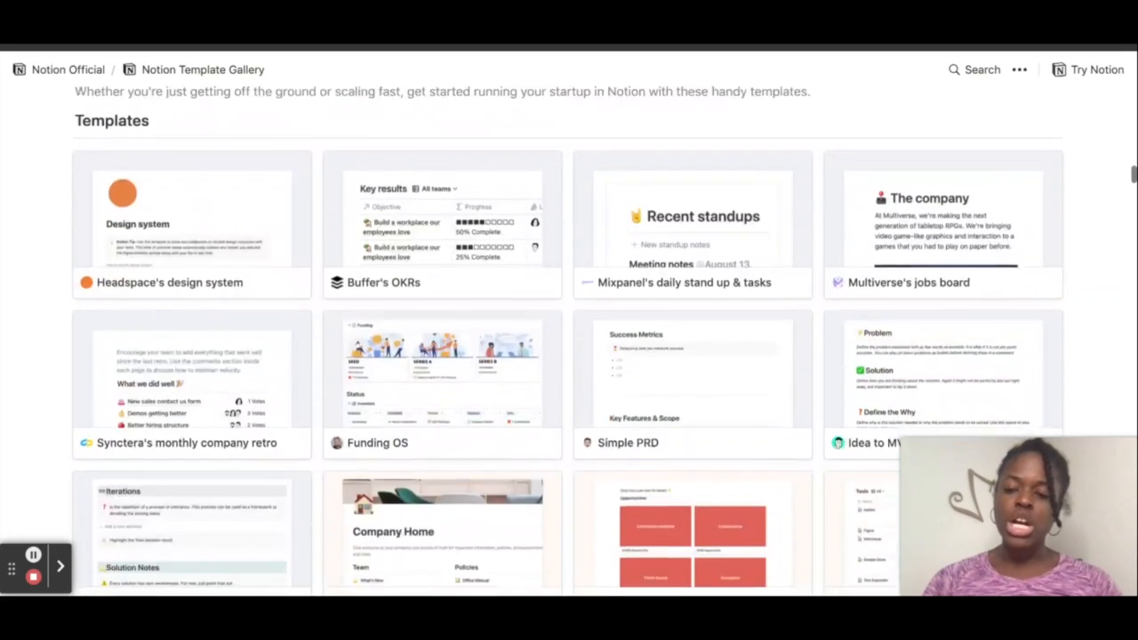
{"action": "scroll", "coordinate": [569, 338], "scroll_direction": "down", "scroll_amount": 4}
{"action": "scroll", "coordinate": [569, 338], "scroll_direction": "down", "scroll_amount": 3}
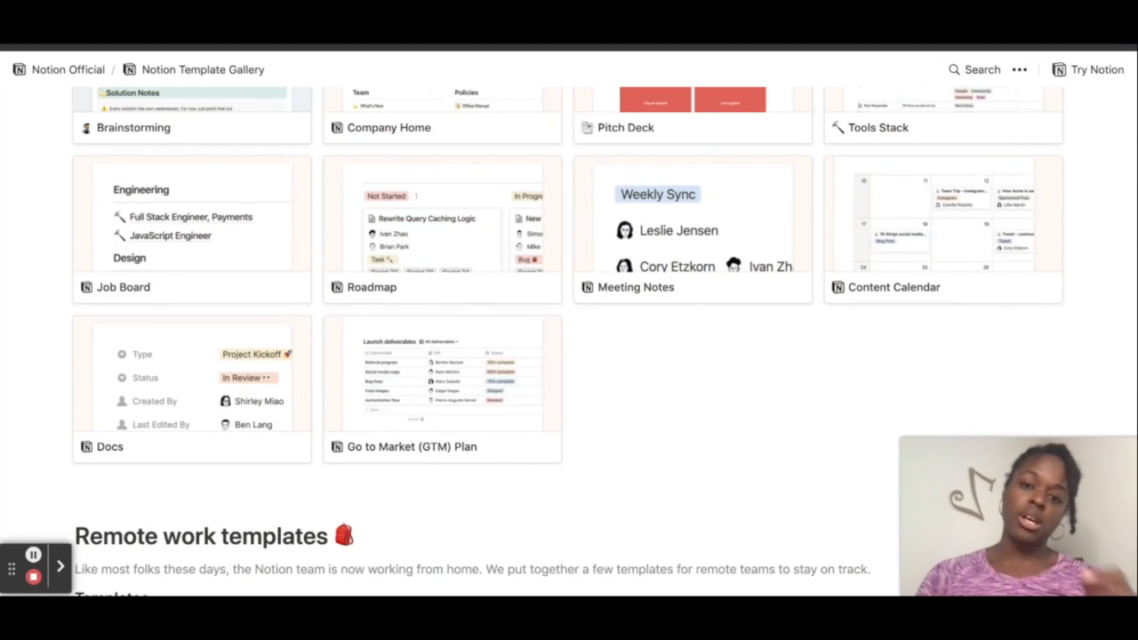
{"action": "scroll", "coordinate": [569, 337], "scroll_direction": "down", "scroll_amount": 10}
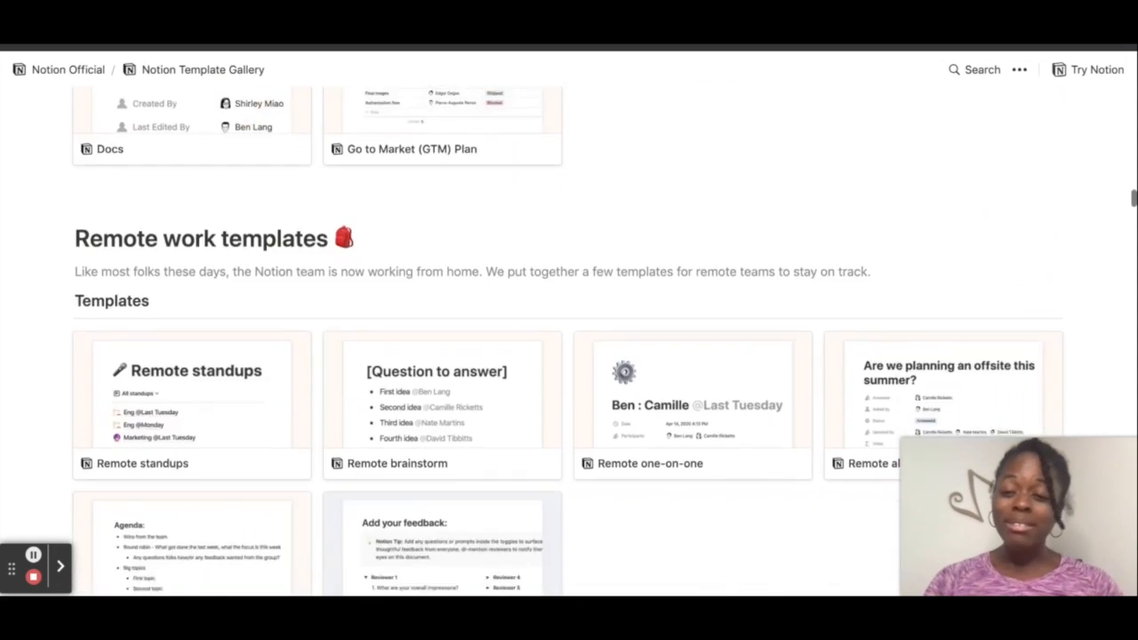
{"action": "scroll", "coordinate": [569, 338], "scroll_direction": "up", "scroll_amount": 3}
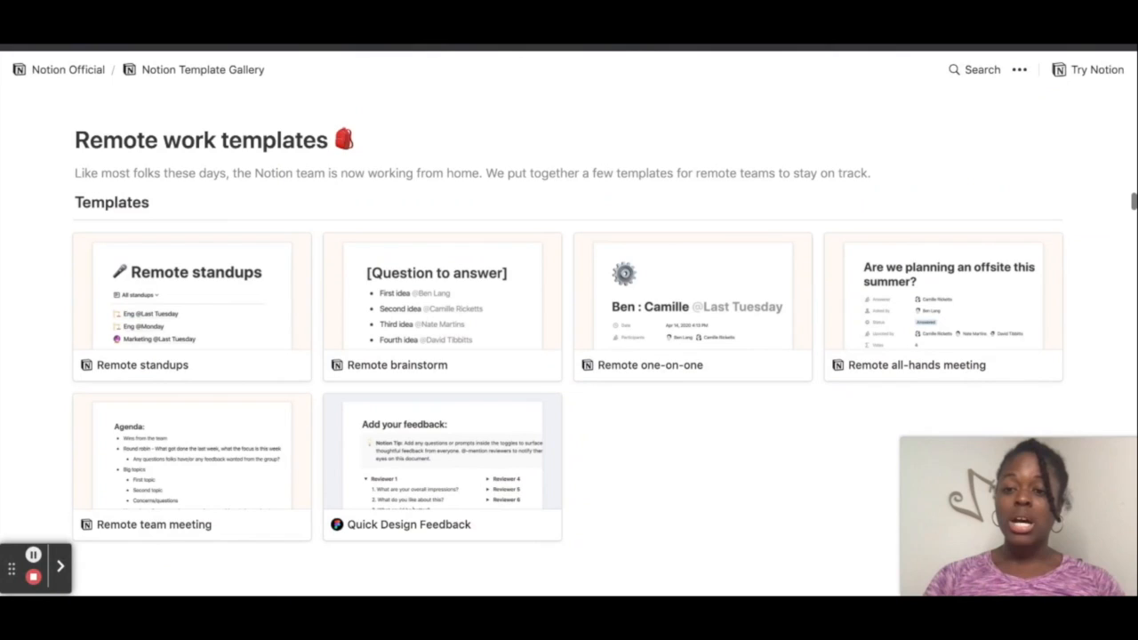
Step: Examine the gallery's Notion-made templates for designers, product managers and engineers, as well as its personal templates
{"action": "scroll", "coordinate": [569, 337], "scroll_direction": "down", "scroll_amount": 1}
{"action": "scroll", "coordinate": [569, 338], "scroll_direction": "down", "scroll_amount": 10}
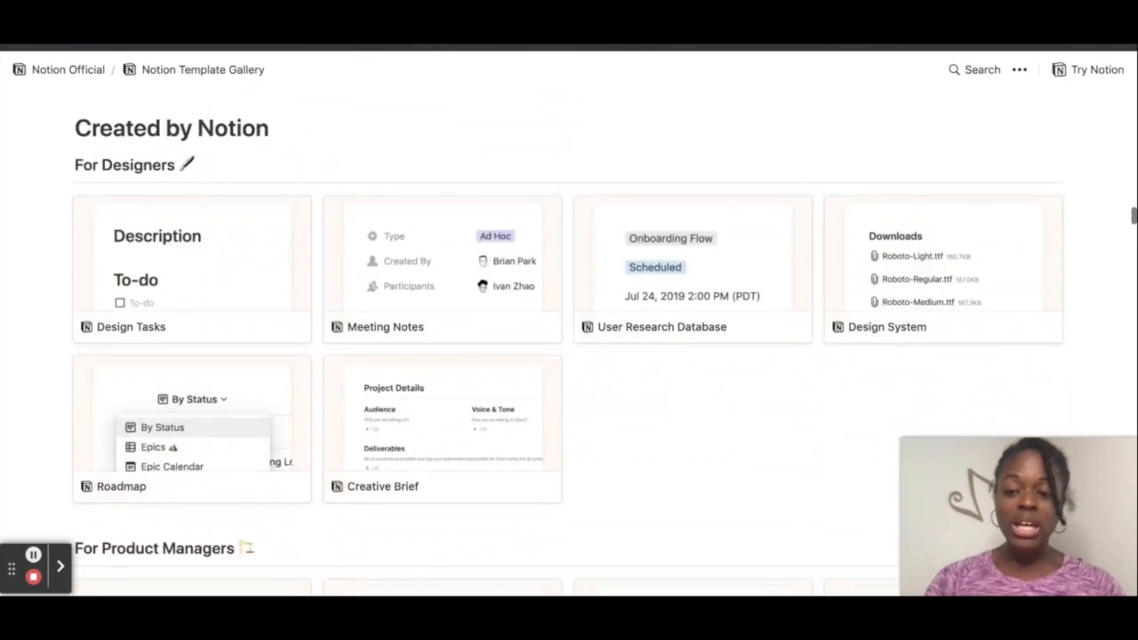
{"action": "scroll", "coordinate": [569, 338], "scroll_direction": "down", "scroll_amount": 18}
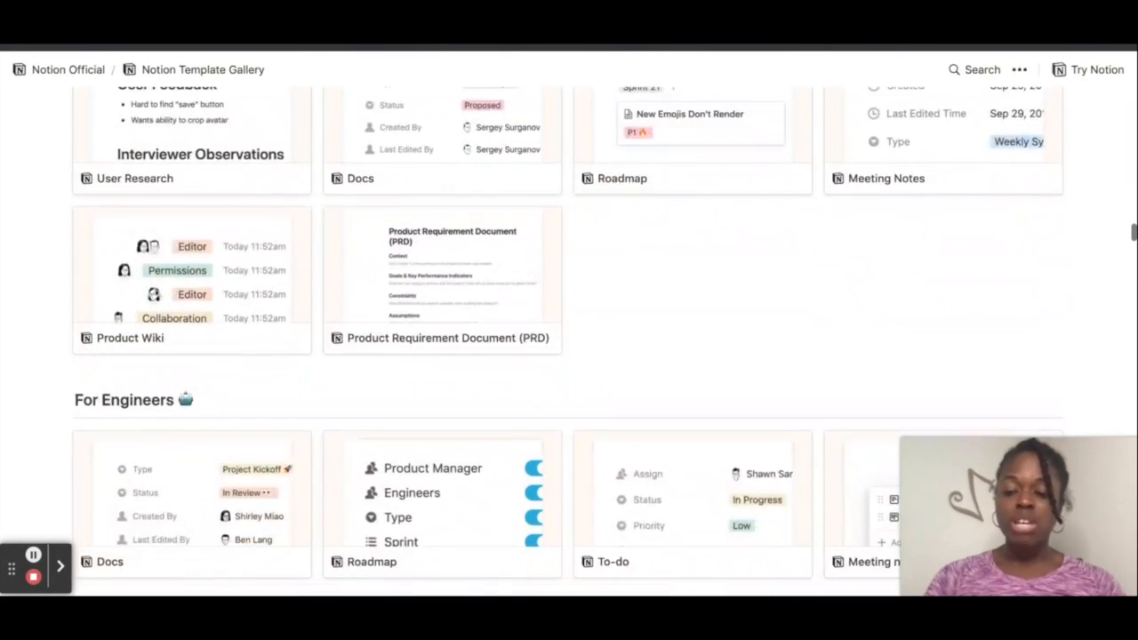
{"action": "scroll", "coordinate": [569, 338], "scroll_direction": "down", "scroll_amount": 15}
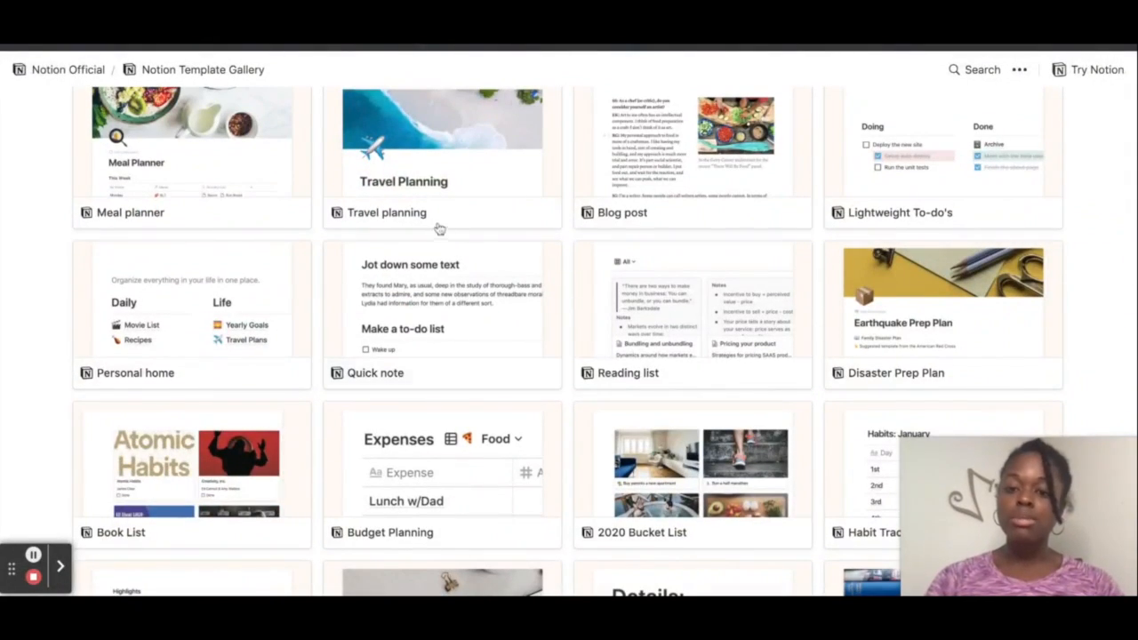
{"action": "scroll", "coordinate": [581, 304], "scroll_direction": "down", "scroll_amount": 1}
{"action": "scroll", "coordinate": [580, 304], "scroll_direction": "down", "scroll_amount": 4}
{"action": "scroll", "coordinate": [582, 302], "scroll_direction": "up", "scroll_amount": 20}
{"action": "scroll", "coordinate": [567, 341], "scroll_direction": "up", "scroll_amount": 8}
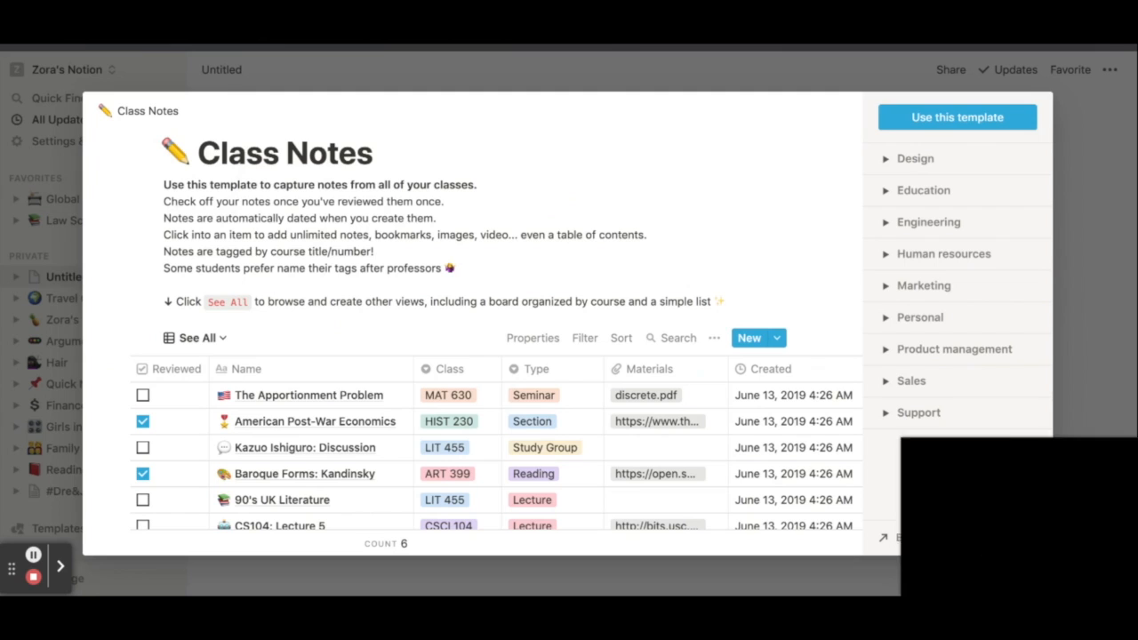
Step: Close the Class Notes template preview and turn the untitled page into a Table database
{"action": "left_click", "coordinate": [570, 66]}
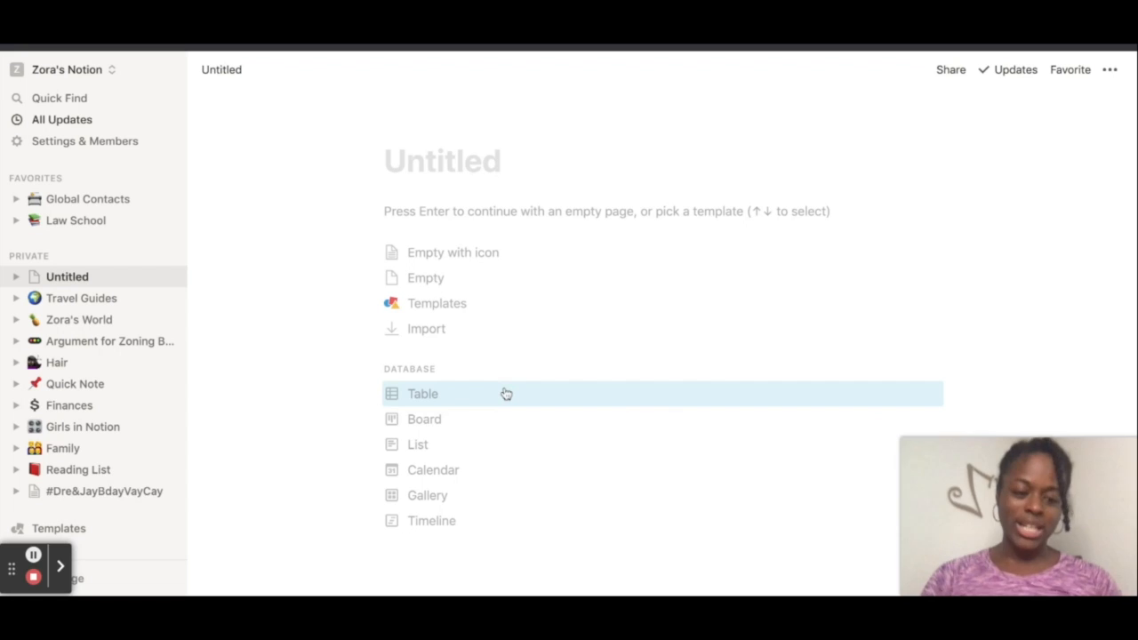
{"action": "left_click", "coordinate": [411, 394]}
{"action": "left_click", "coordinate": [413, 439]}
{"action": "left_click", "coordinate": [328, 432]}
{"action": "left_click", "coordinate": [328, 431]}
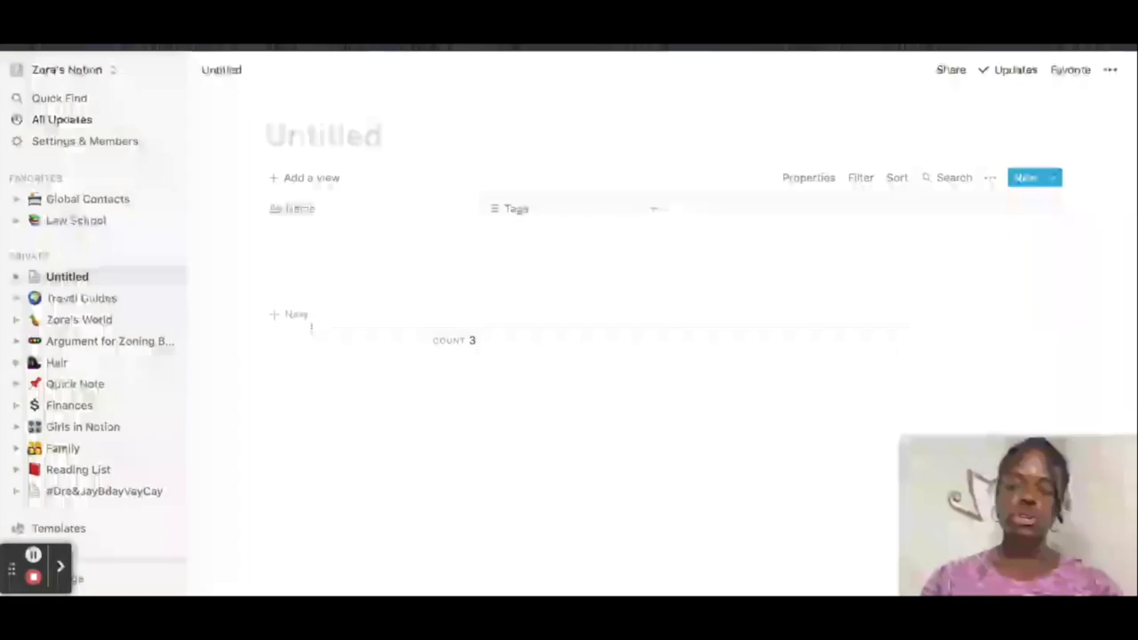
Step: Name the table's first row Class 1 and give it a new Morning Class tag
{"action": "left_click", "coordinate": [318, 239]}
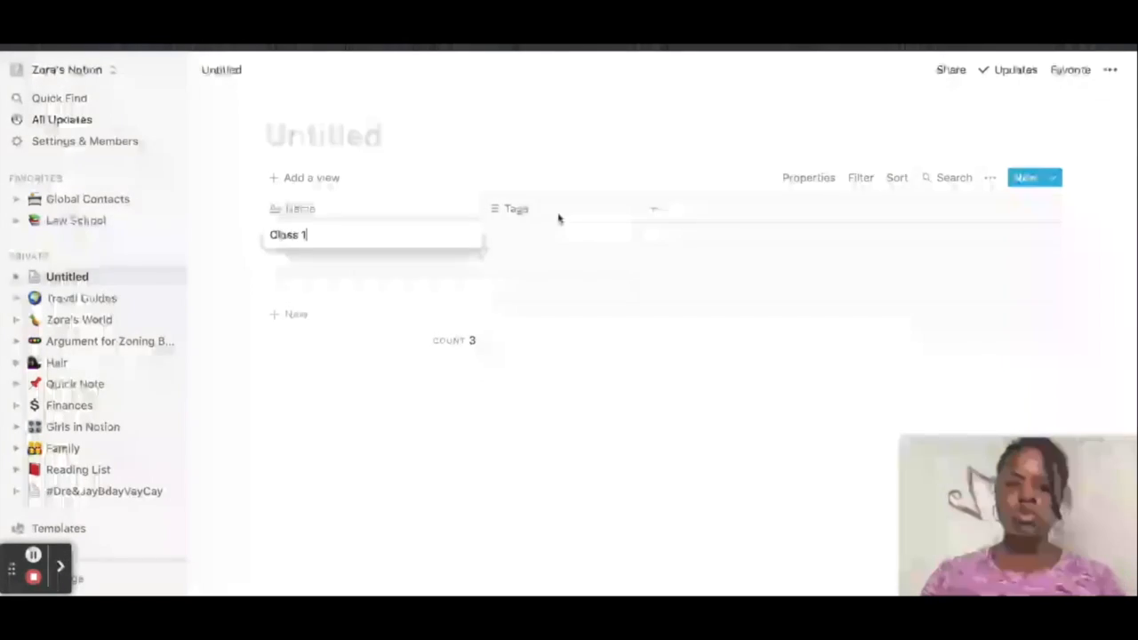
{"action": "left_click", "coordinate": [578, 232]}
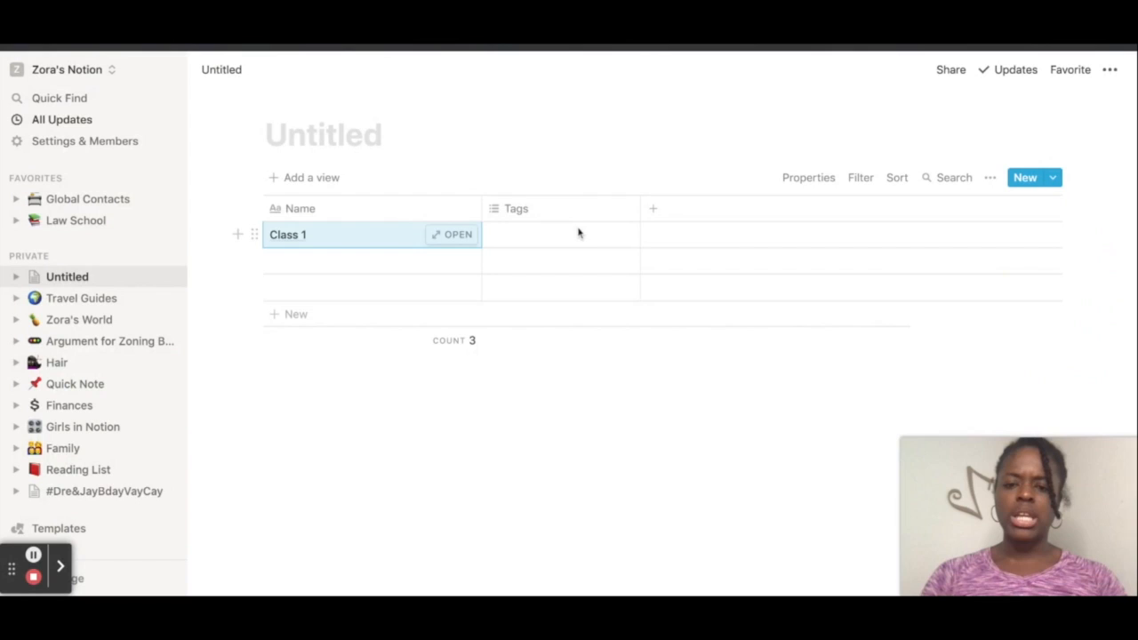
{"action": "left_click", "coordinate": [578, 233]}
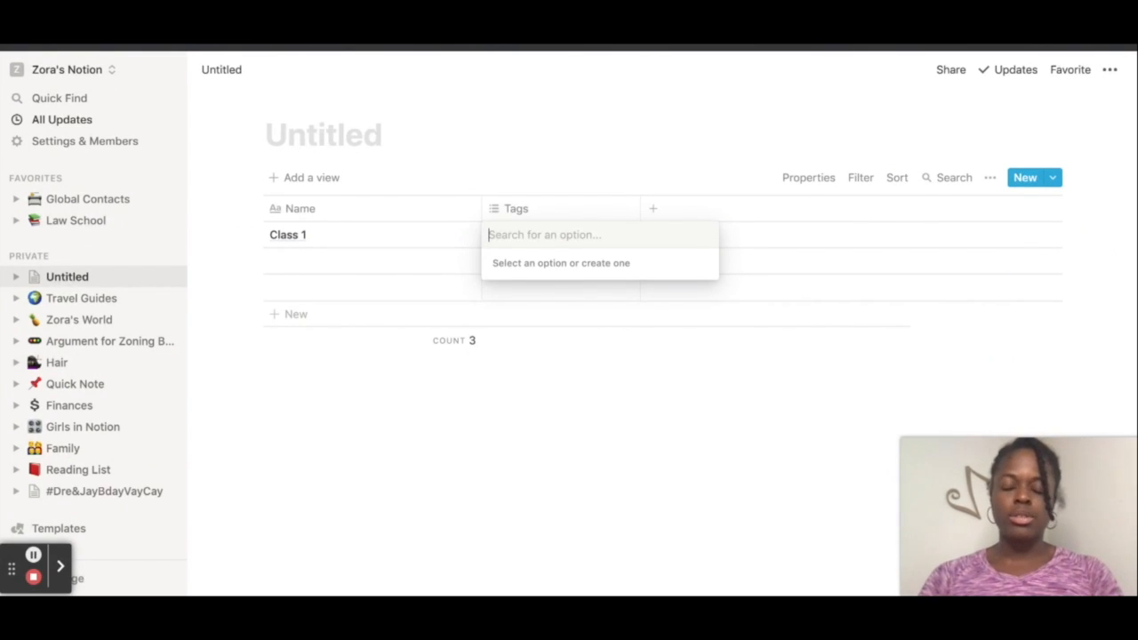
{"action": "type", "text": "Morni"}
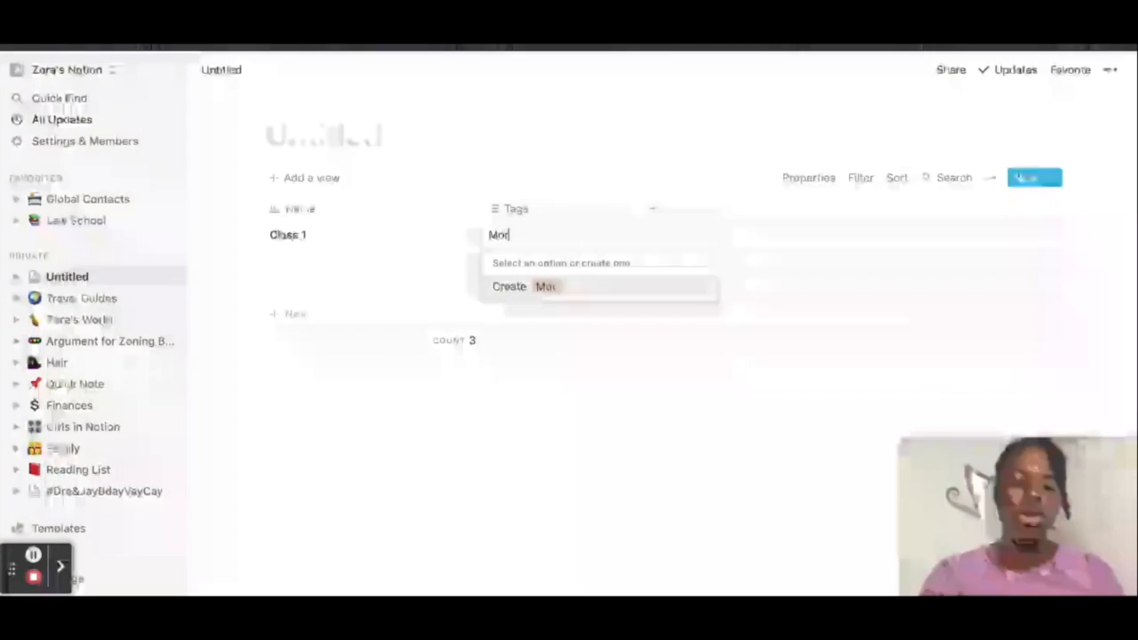
{"action": "key", "text": "BackSpace"}
{"action": "type", "text": "ing Class"}
{"action": "left_click", "coordinate": [595, 287]}
{"action": "left_click", "coordinate": [750, 241]}
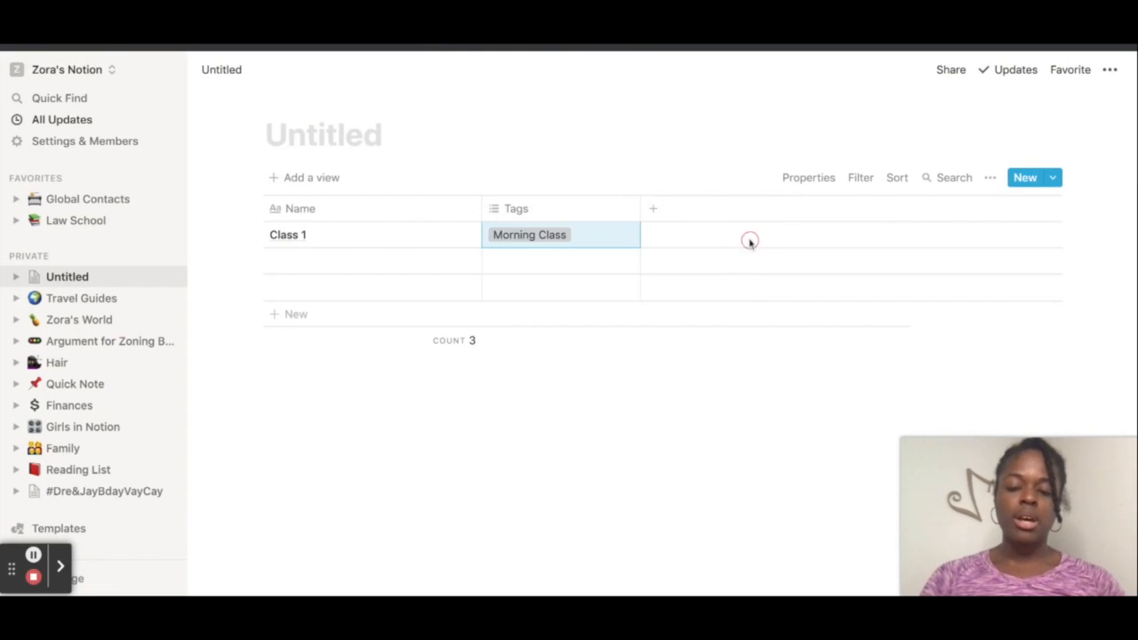
Step: Add a column of the Date property type and set Class 1's date to September 14, 2021
{"action": "left_click", "coordinate": [654, 214]}
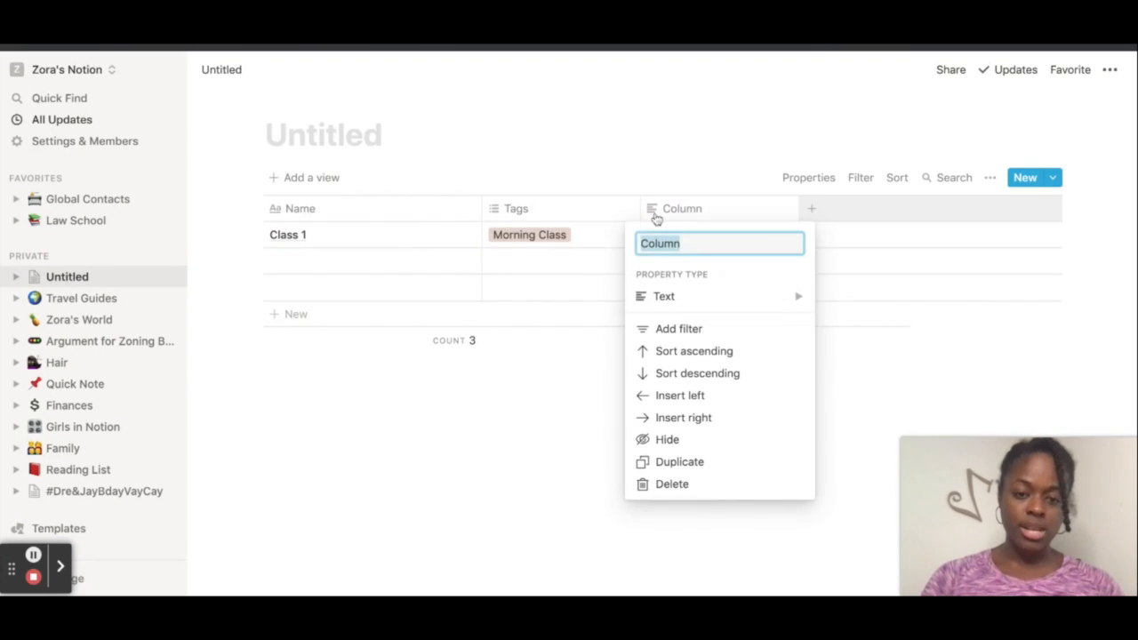
{"action": "mouse_move", "coordinate": [665, 298]}
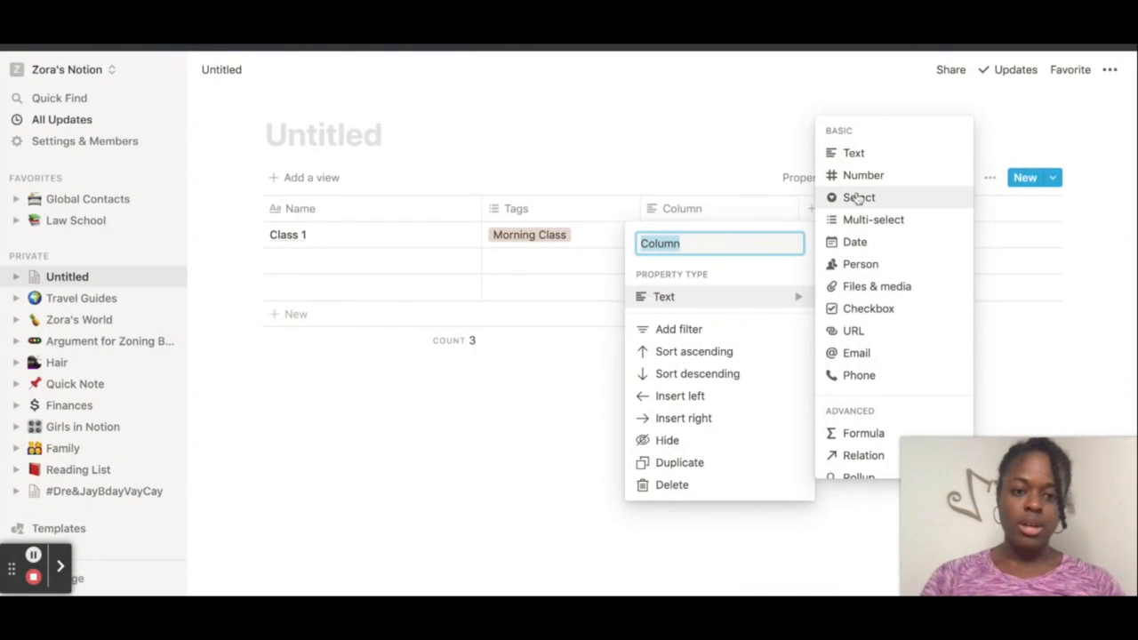
{"action": "left_click", "coordinate": [856, 242]}
{"action": "left_click", "coordinate": [721, 234]}
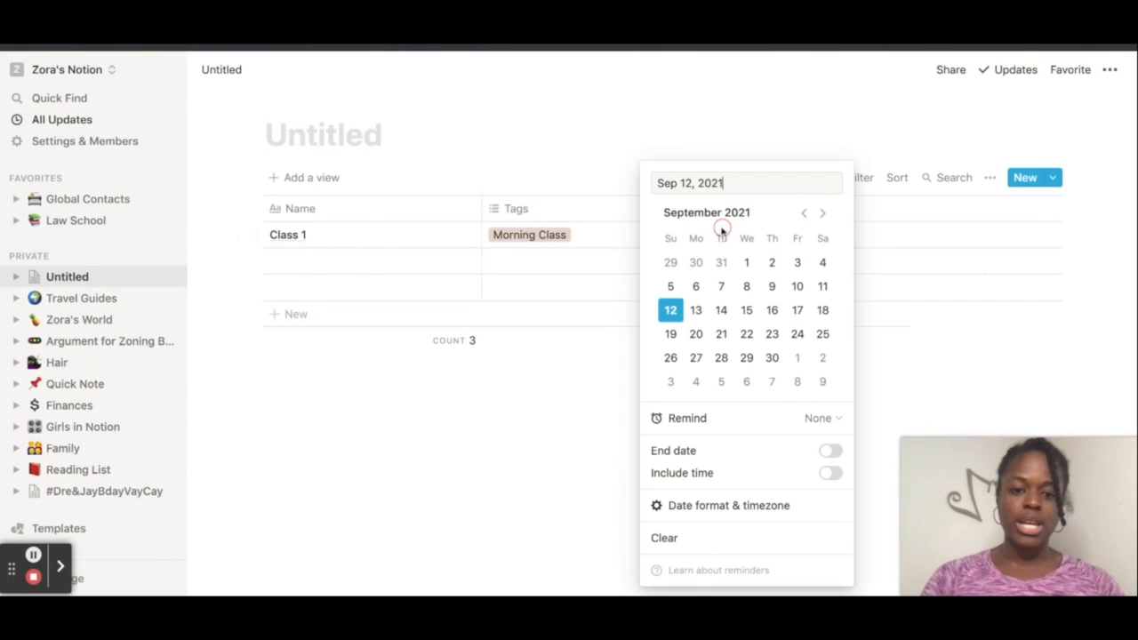
{"action": "left_click", "coordinate": [721, 312]}
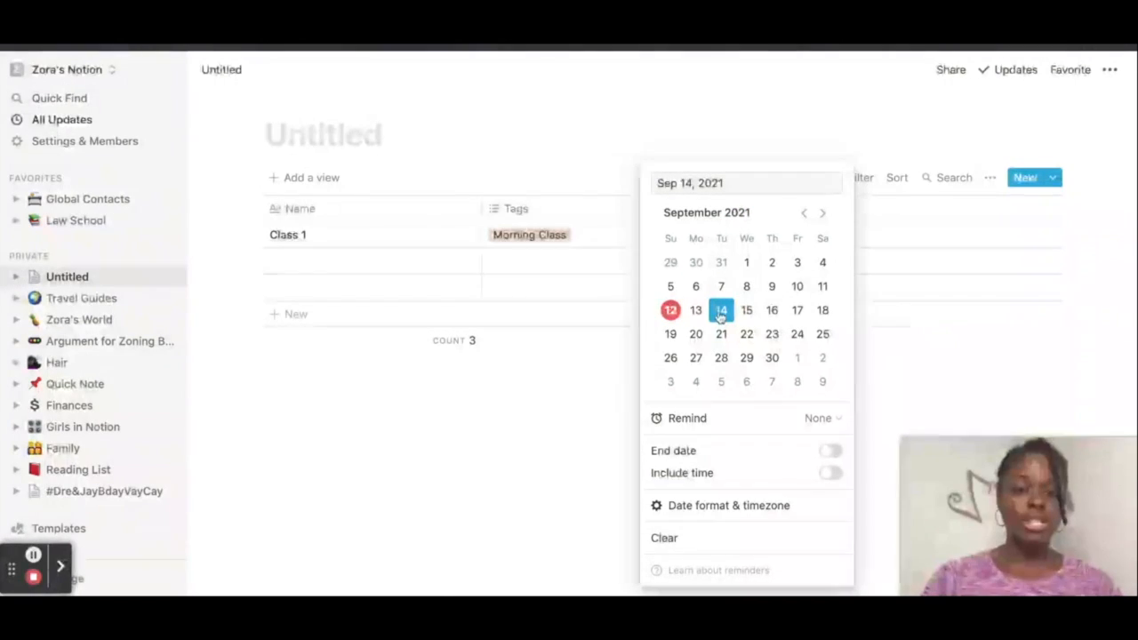
{"action": "left_click", "coordinate": [915, 353]}
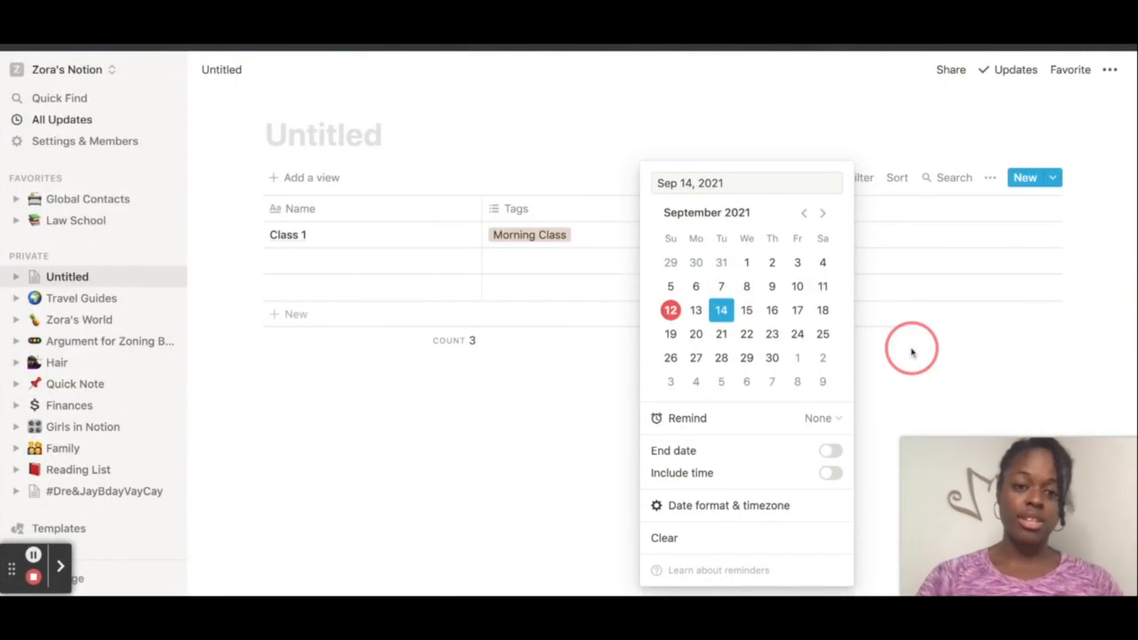
Step: Rename the new date column to Date
{"action": "left_click", "coordinate": [684, 210]}
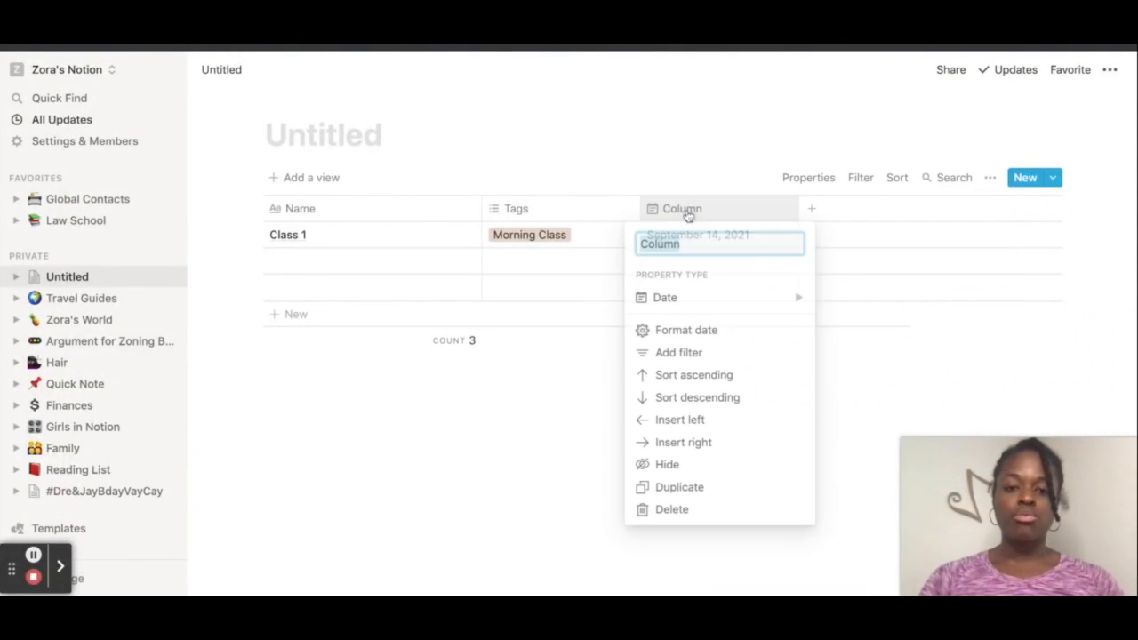
{"action": "type", "text": "Date"}
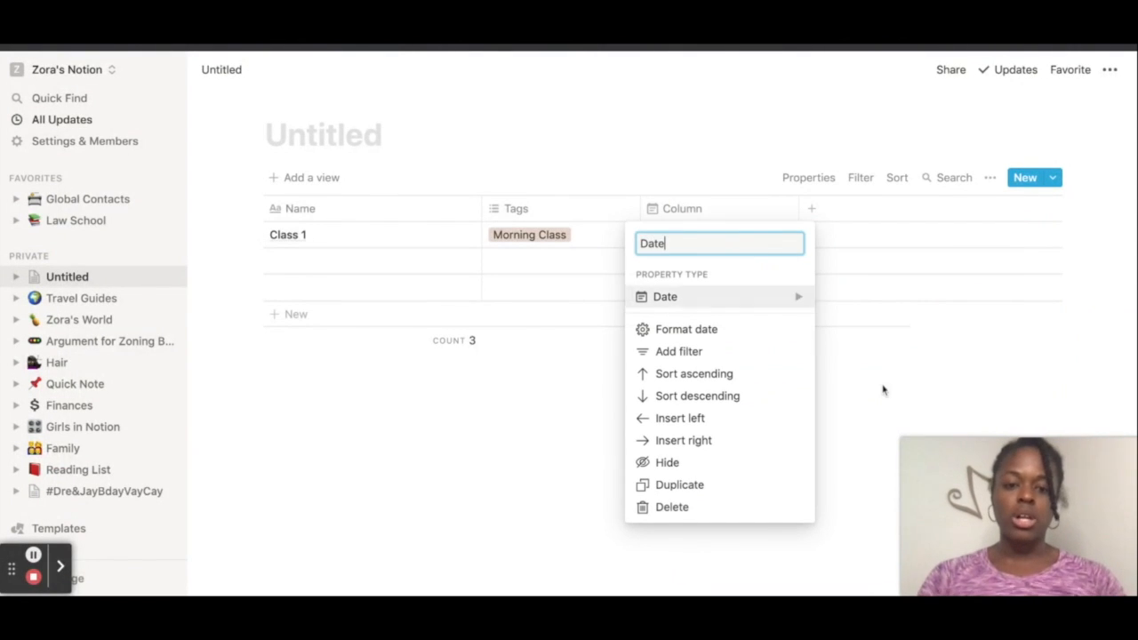
{"action": "left_click", "coordinate": [884, 388]}
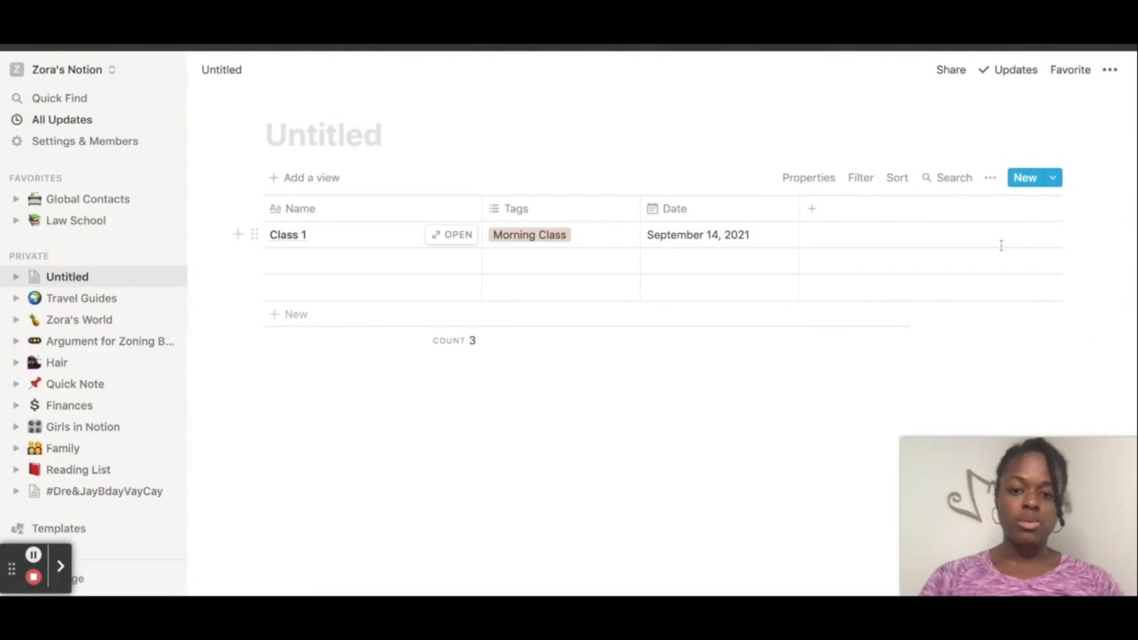
Step: Change the color of the Morning Class tag option to Pink
{"action": "left_click", "coordinate": [555, 240]}
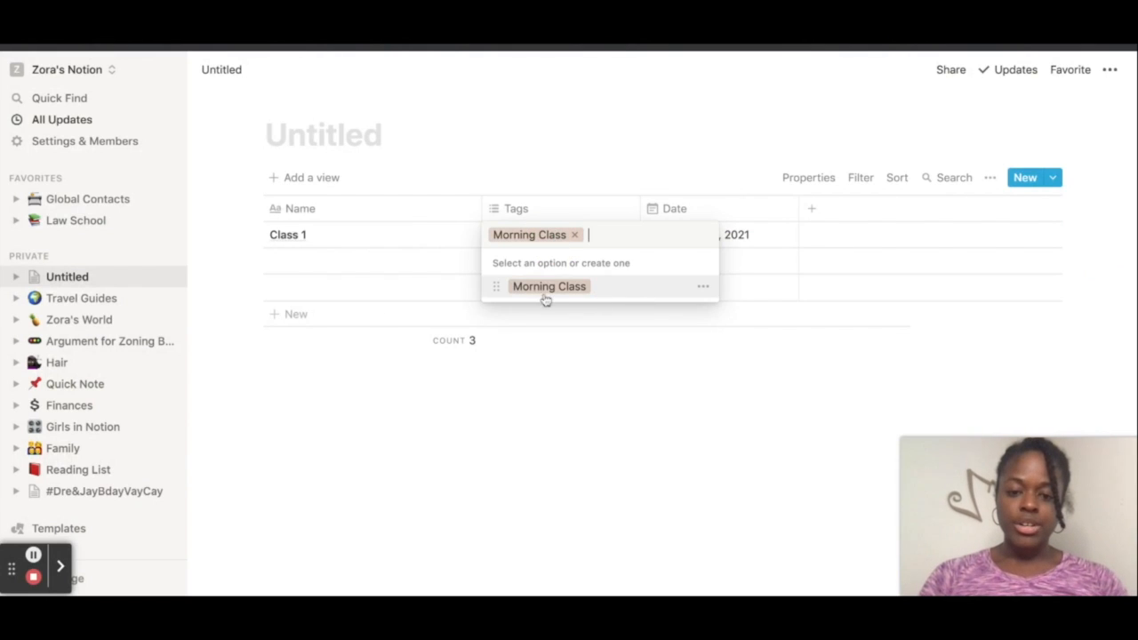
{"action": "left_click", "coordinate": [703, 287]}
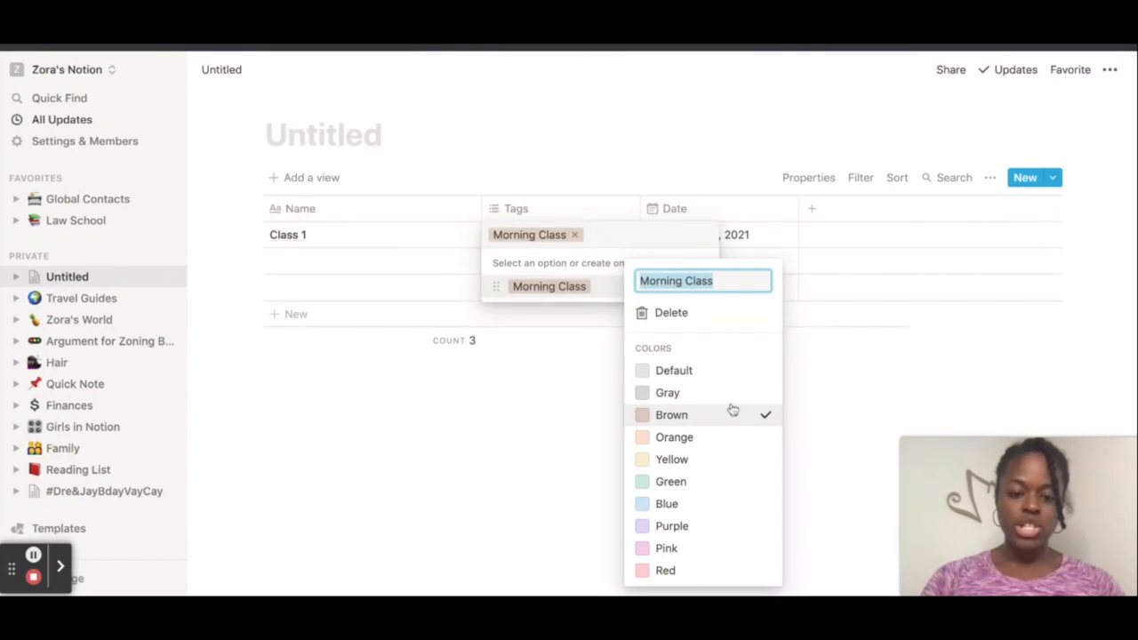
{"action": "left_click", "coordinate": [702, 548]}
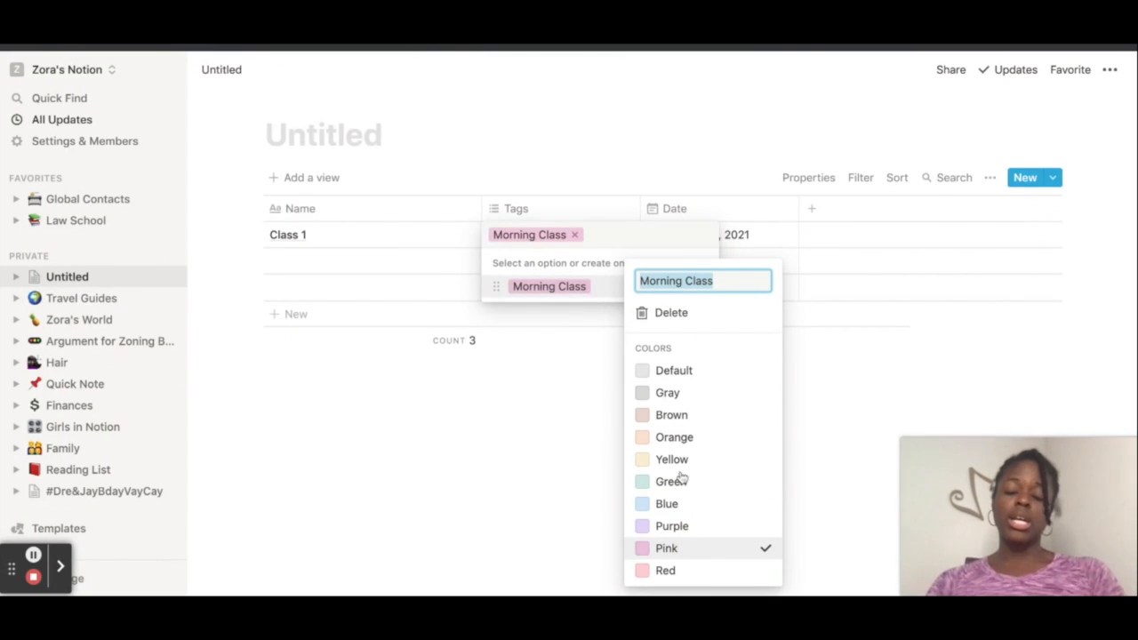
{"action": "left_click", "coordinate": [587, 452]}
{"action": "left_click", "coordinate": [602, 340]}
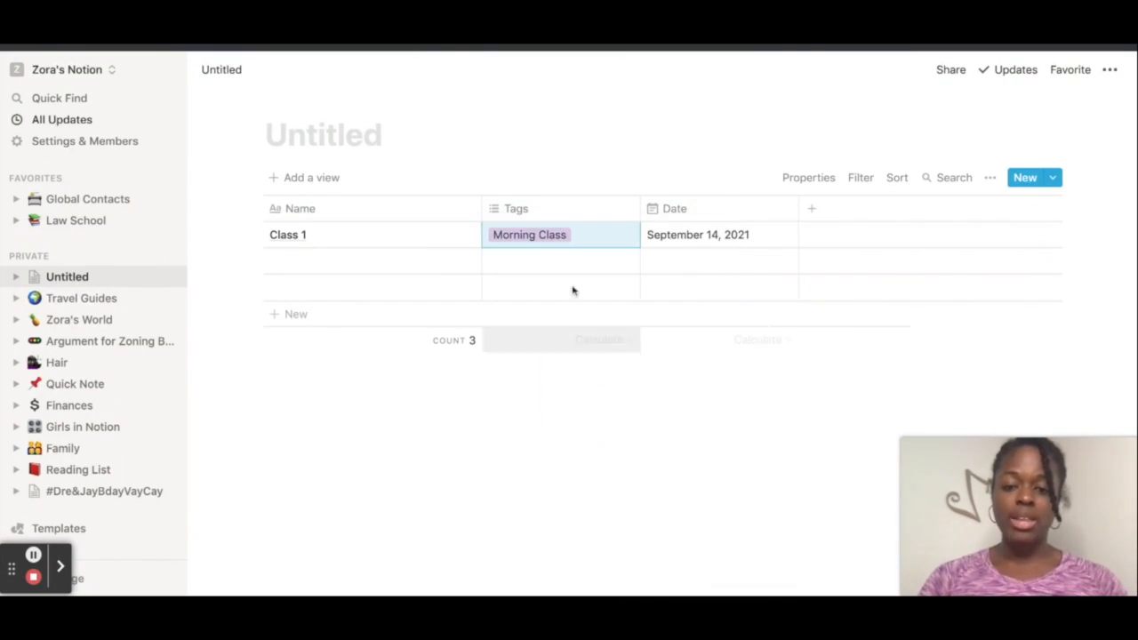
Step: Create an Afternoon Class tag for the table's second row
{"action": "left_click", "coordinate": [564, 270]}
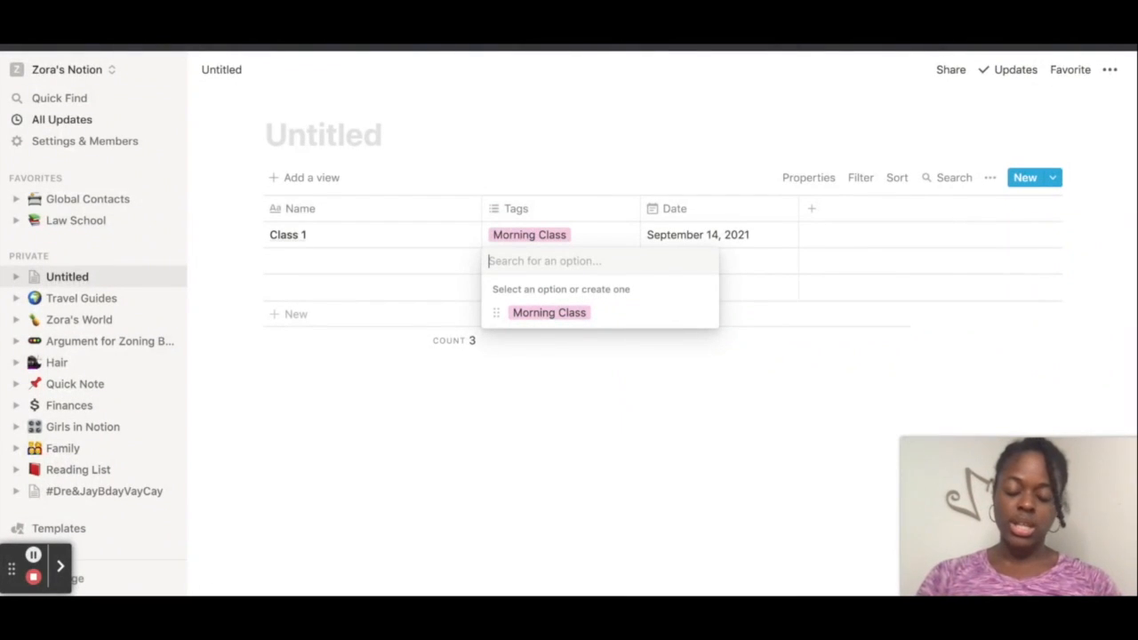
{"action": "type", "text": "Afternoo"}
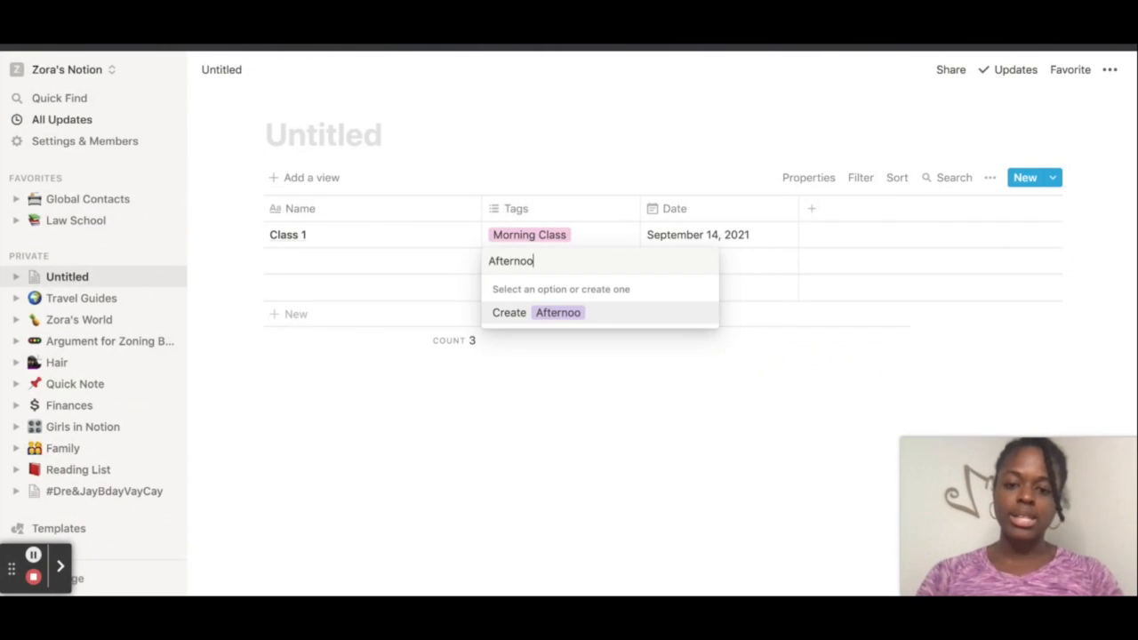
{"action": "type", "text": "n Class"}
{"action": "left_click", "coordinate": [592, 316]}
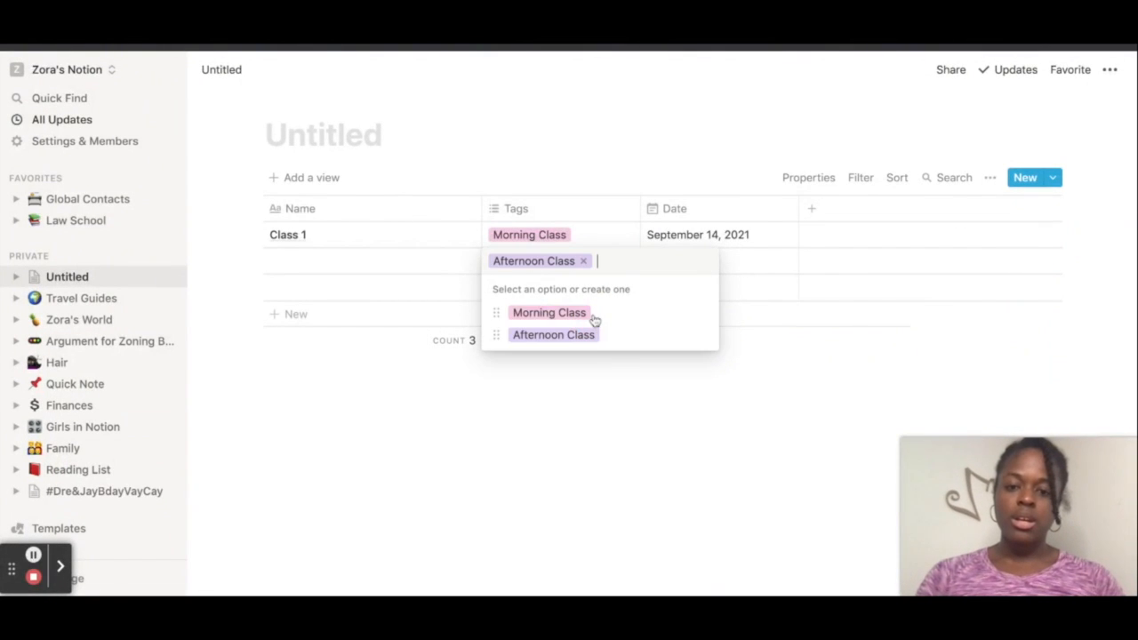
{"action": "left_click", "coordinate": [610, 364]}
Step: Add Morning Class as a second tag on the Afternoon Class row, and remove it again
{"action": "left_click", "coordinate": [602, 267]}
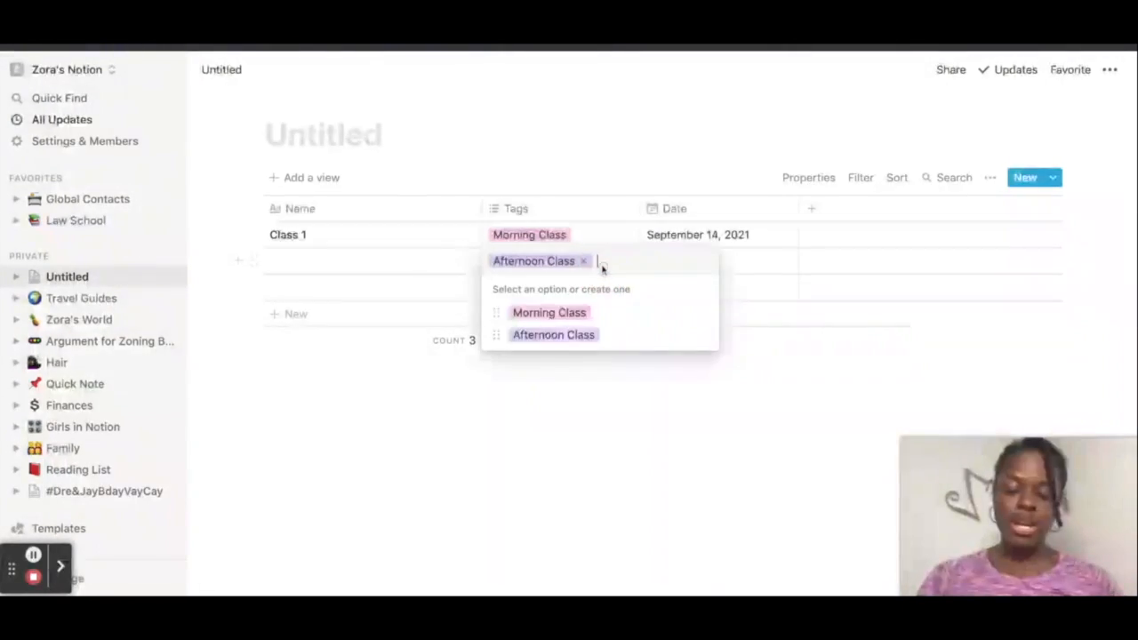
{"action": "left_click", "coordinate": [548, 312]}
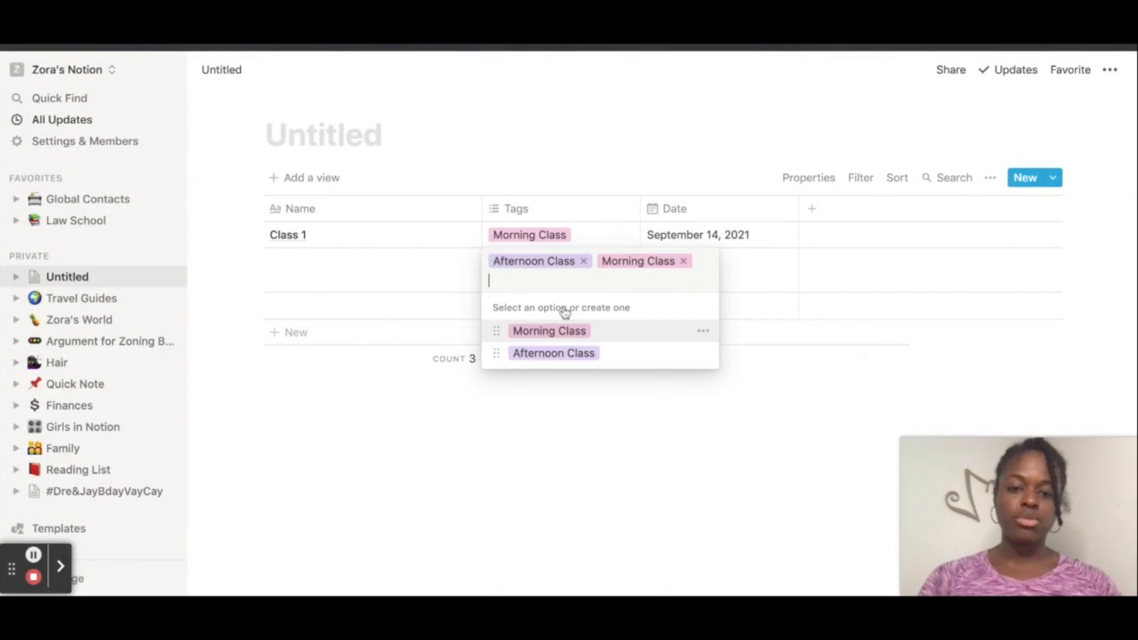
{"action": "left_click", "coordinate": [683, 260]}
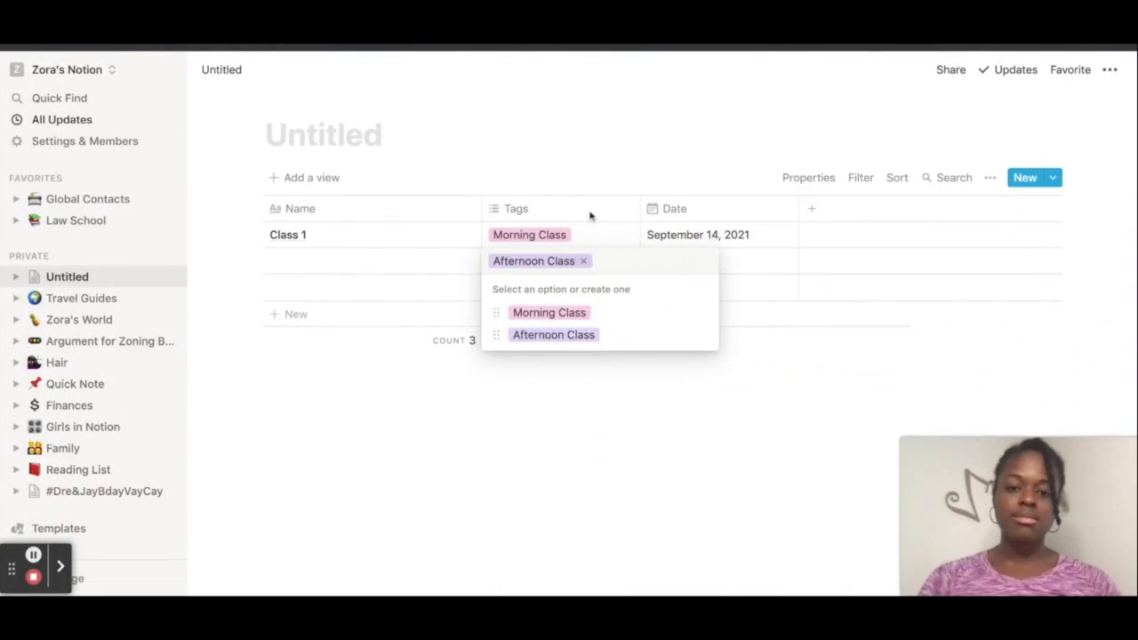
{"action": "left_click", "coordinate": [590, 217]}
Step: Look over the property types available for the Tags column, comparing Select with Multi-select
{"action": "left_click", "coordinate": [590, 217]}
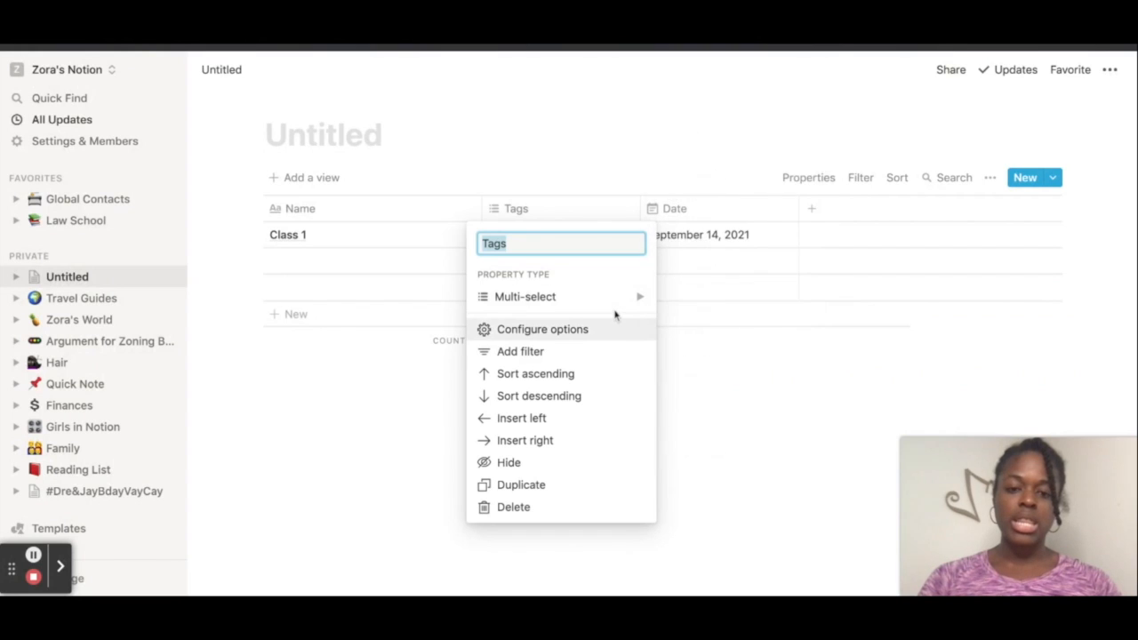
{"action": "mouse_move", "coordinate": [616, 305]}
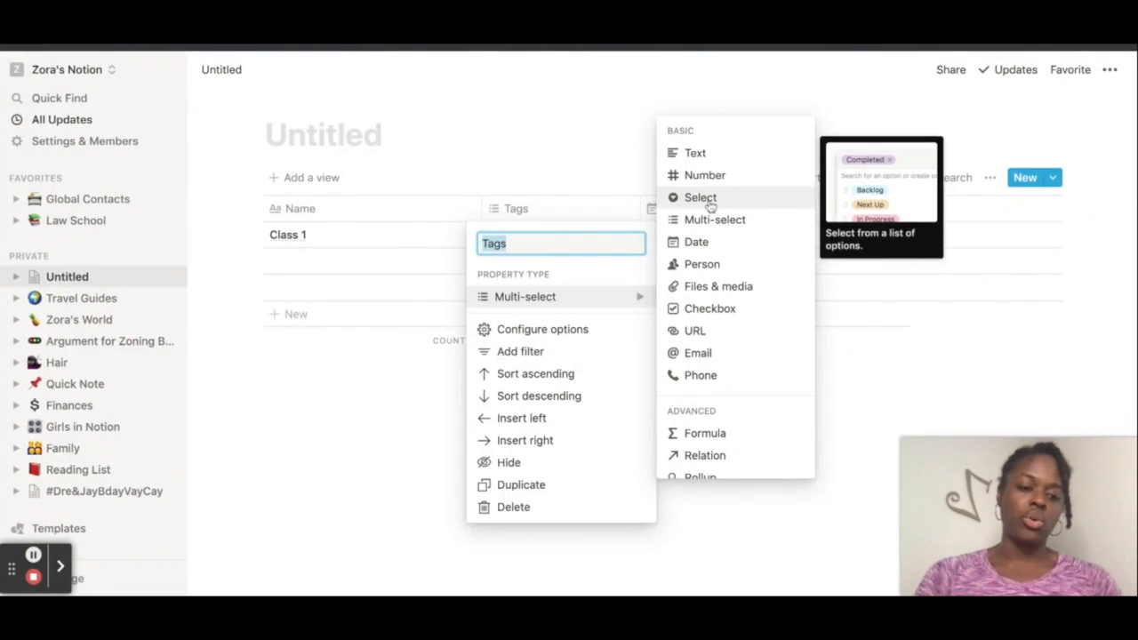
{"action": "left_click", "coordinate": [872, 322]}
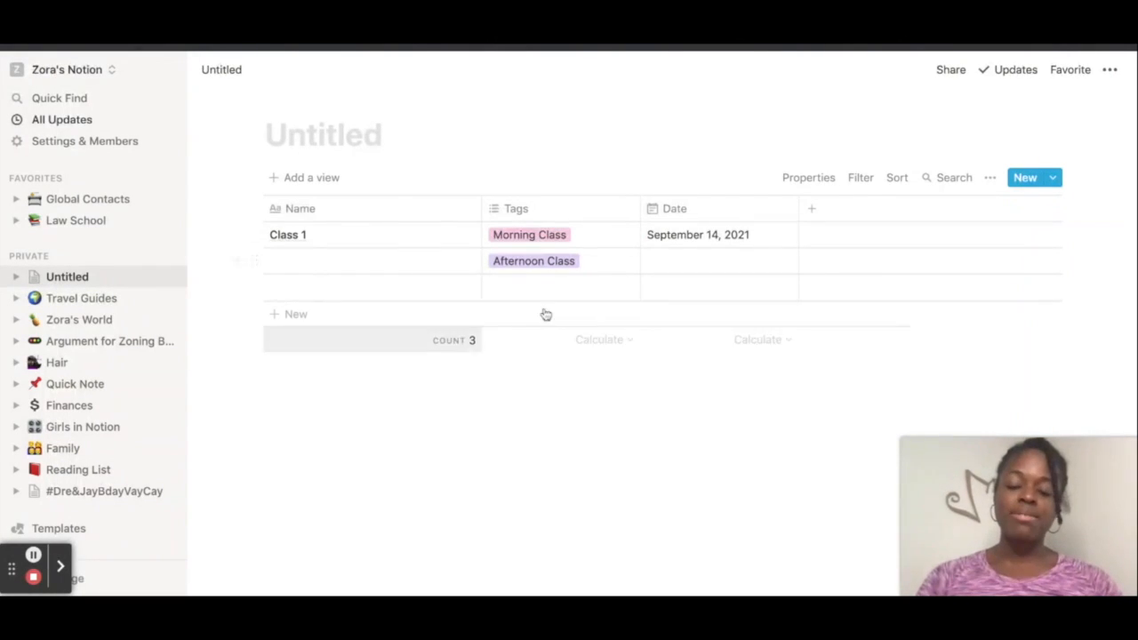
Step: Title the table page Classes and add an icon to it
{"action": "left_click", "coordinate": [359, 135]}
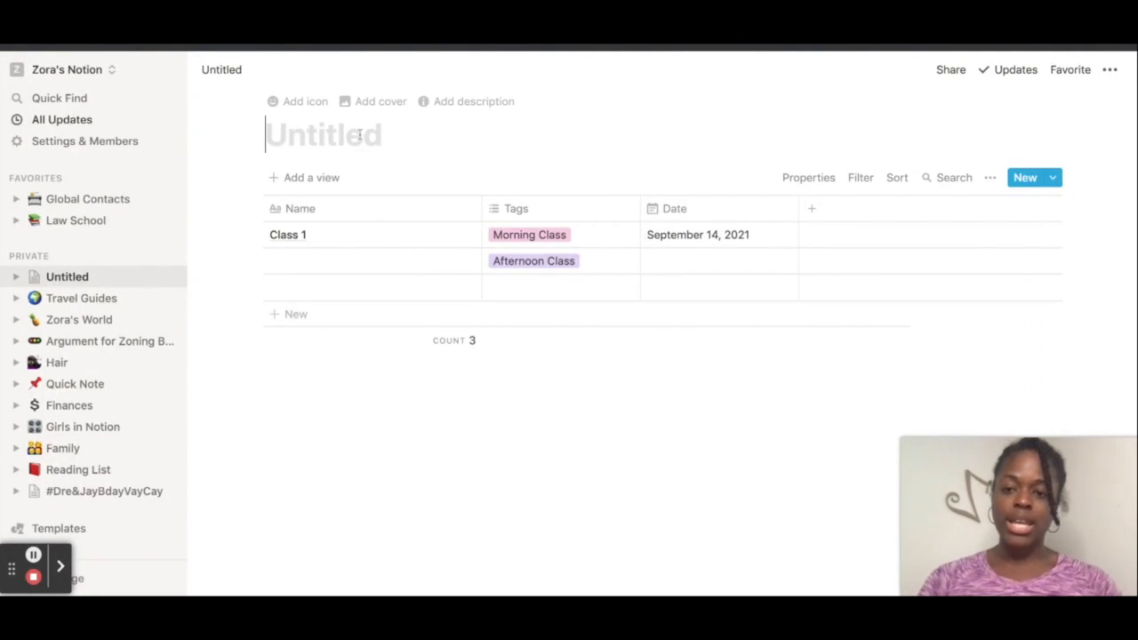
{"action": "type", "text": "Classes"}
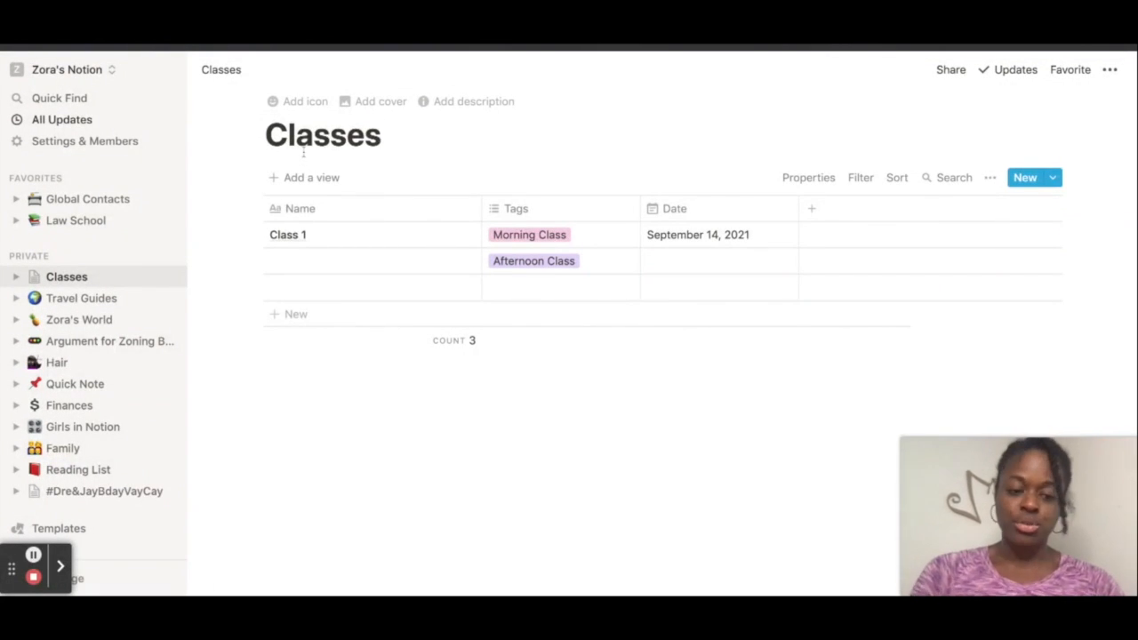
{"action": "left_click", "coordinate": [307, 101]}
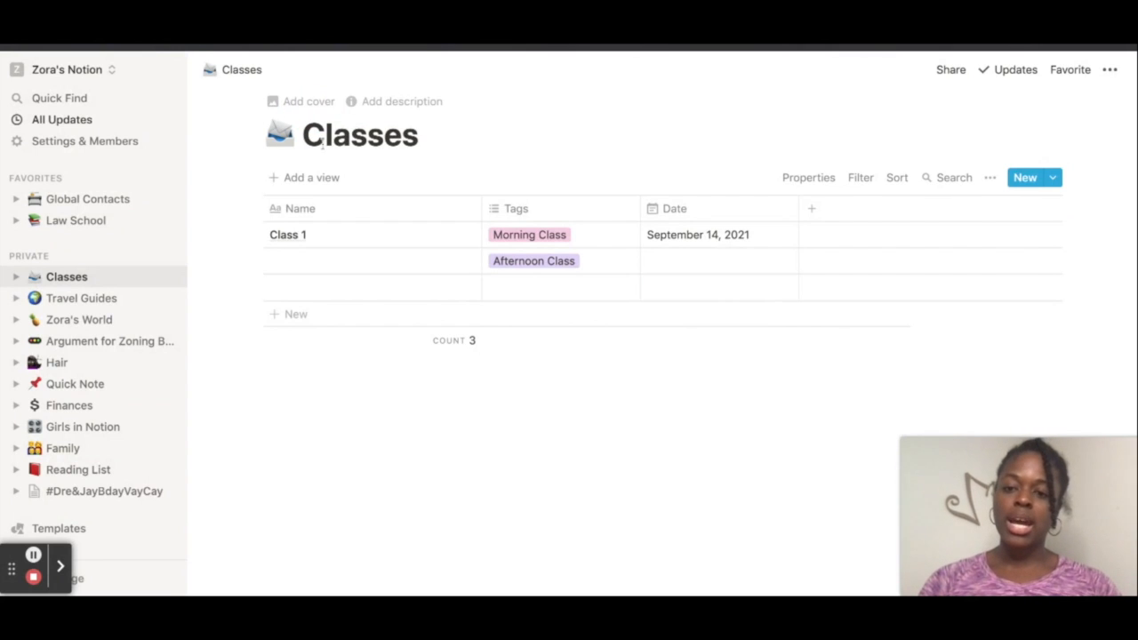
Step: Change the Classes page icon to the stack of books emoji, searching the emojis for book
{"action": "left_click", "coordinate": [290, 147]}
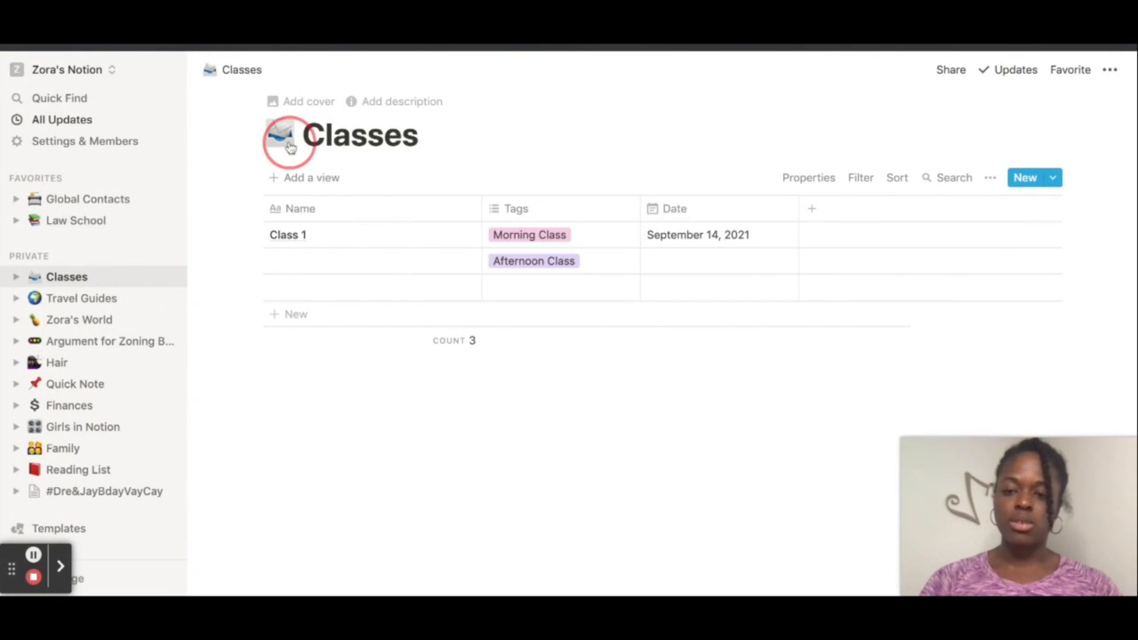
{"action": "scroll", "coordinate": [311, 321], "scroll_direction": "down", "scroll_amount": 3}
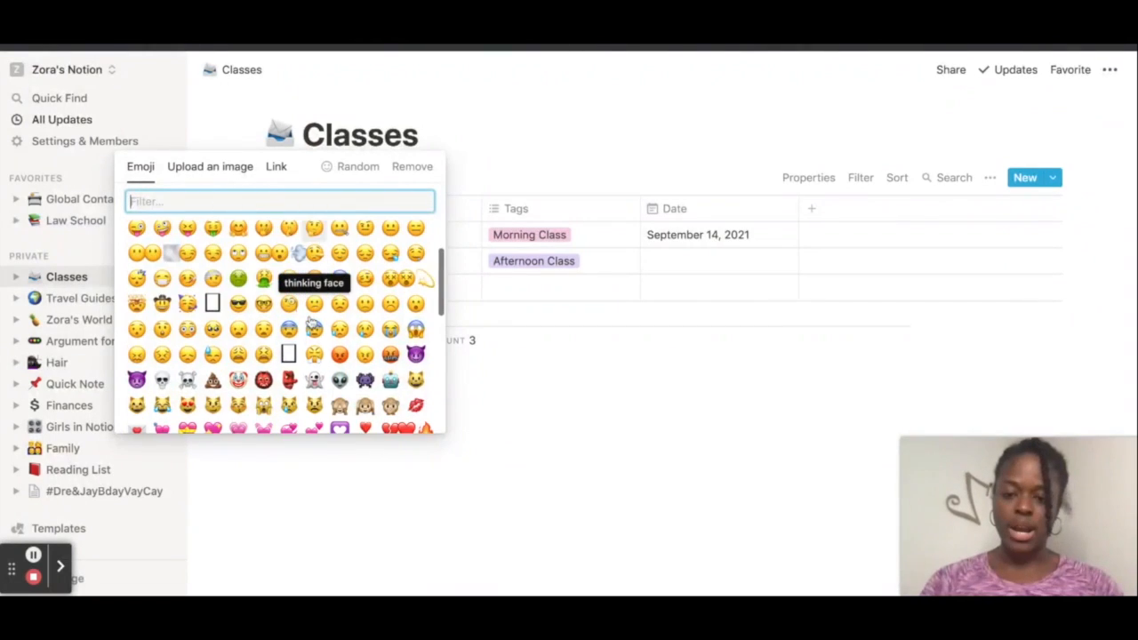
{"action": "scroll", "coordinate": [311, 322], "scroll_direction": "down", "scroll_amount": 1}
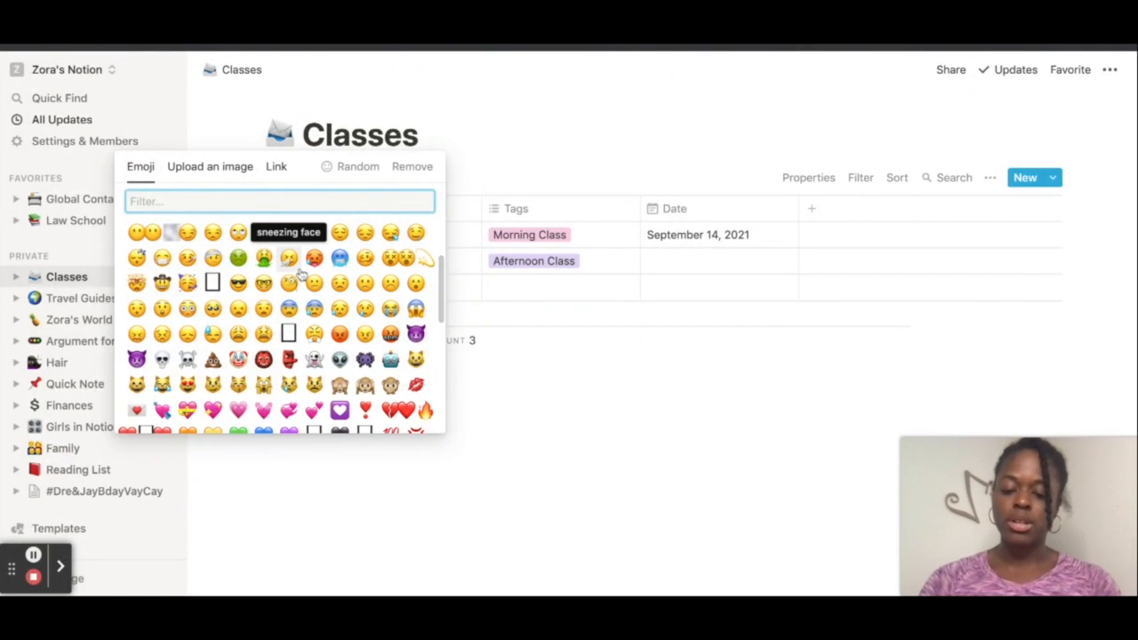
{"action": "type", "text": "book"}
{"action": "left_click", "coordinate": [264, 236]}
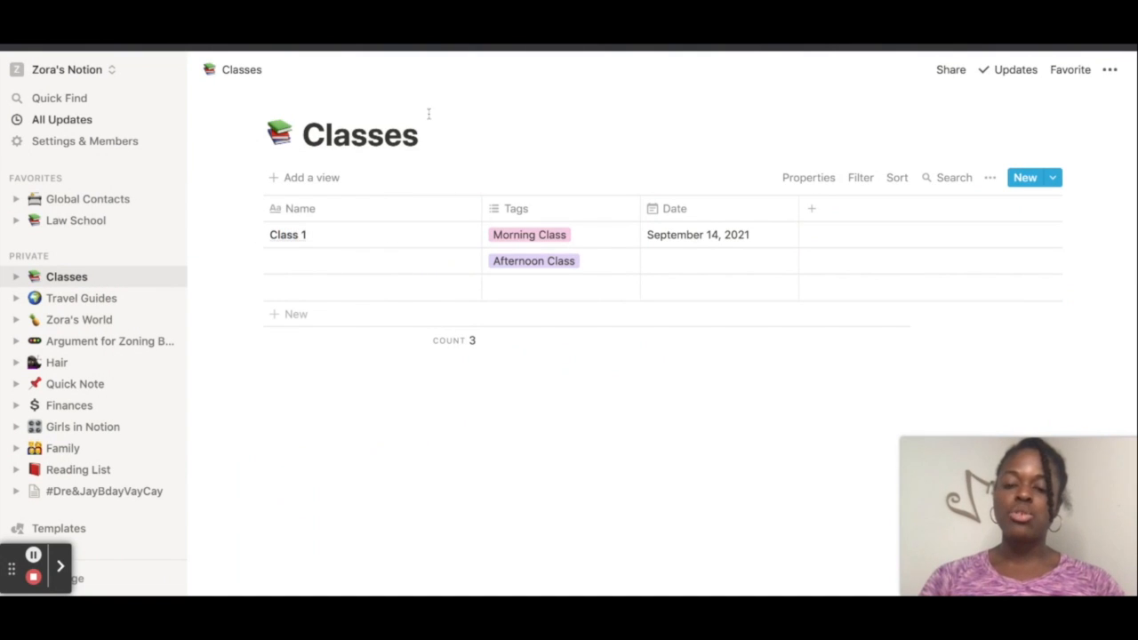
Step: Add the description "Law School Classes Fall Semester 2021" under the Classes title
{"action": "left_click", "coordinate": [379, 105]}
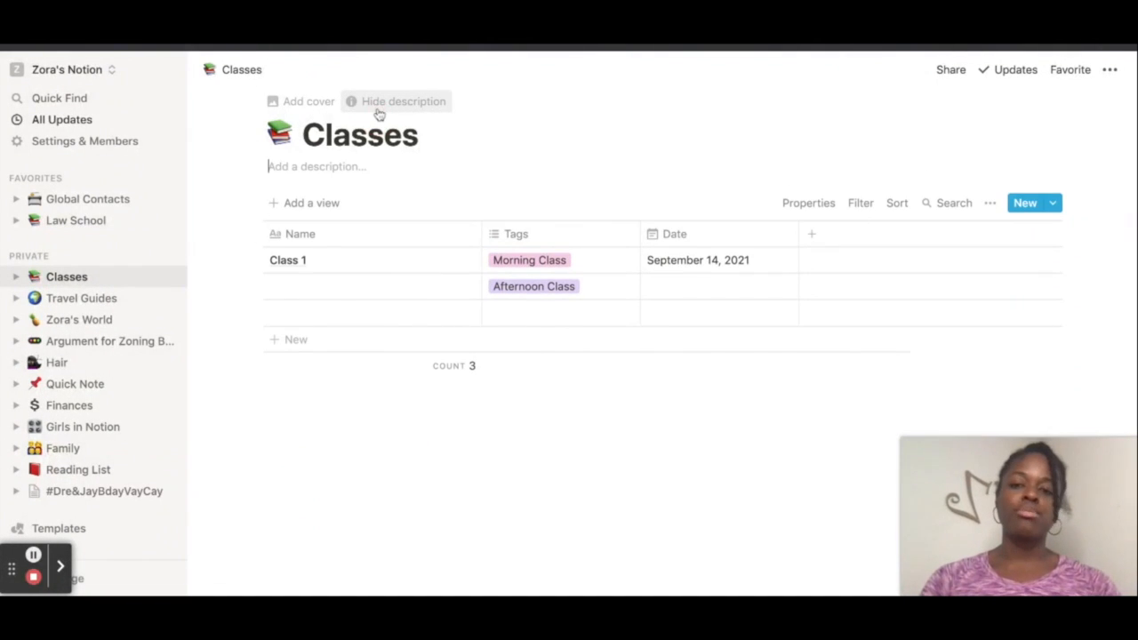
{"action": "type", "text": "Law Sc"}
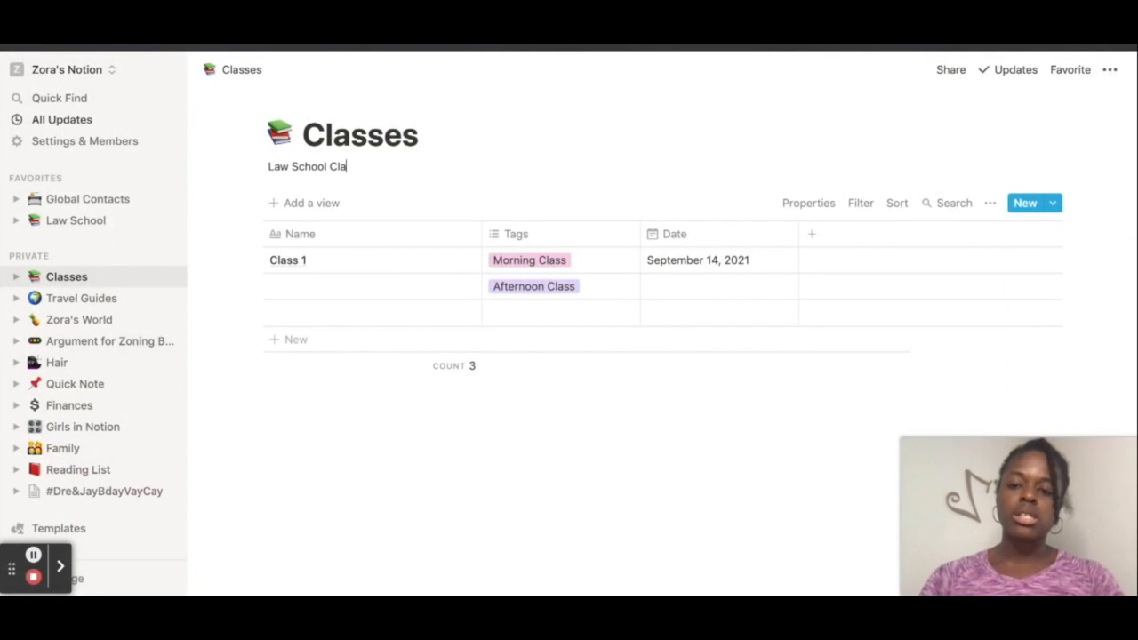
{"action": "type", "text": "hool Classes "}
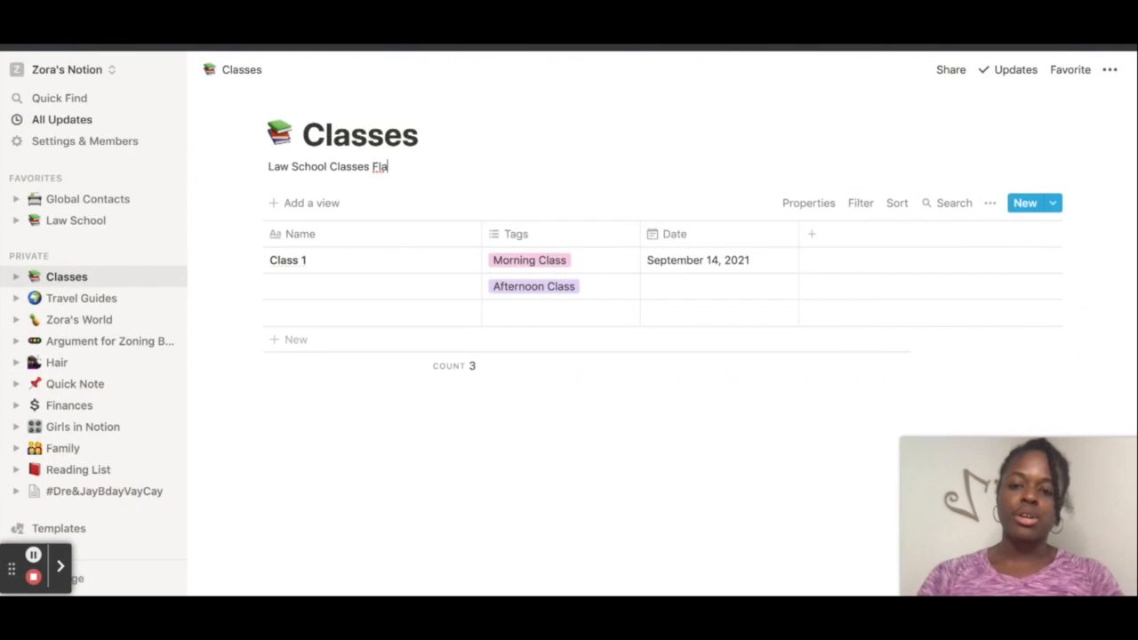
{"action": "type", "text": "Fall Se4me"}
{"action": "key", "text": "BackSpace"}
{"action": "key", "text": "BackSpace"}
{"action": "key", "text": "BackSpace"}
{"action": "type", "text": "mester 2021"}
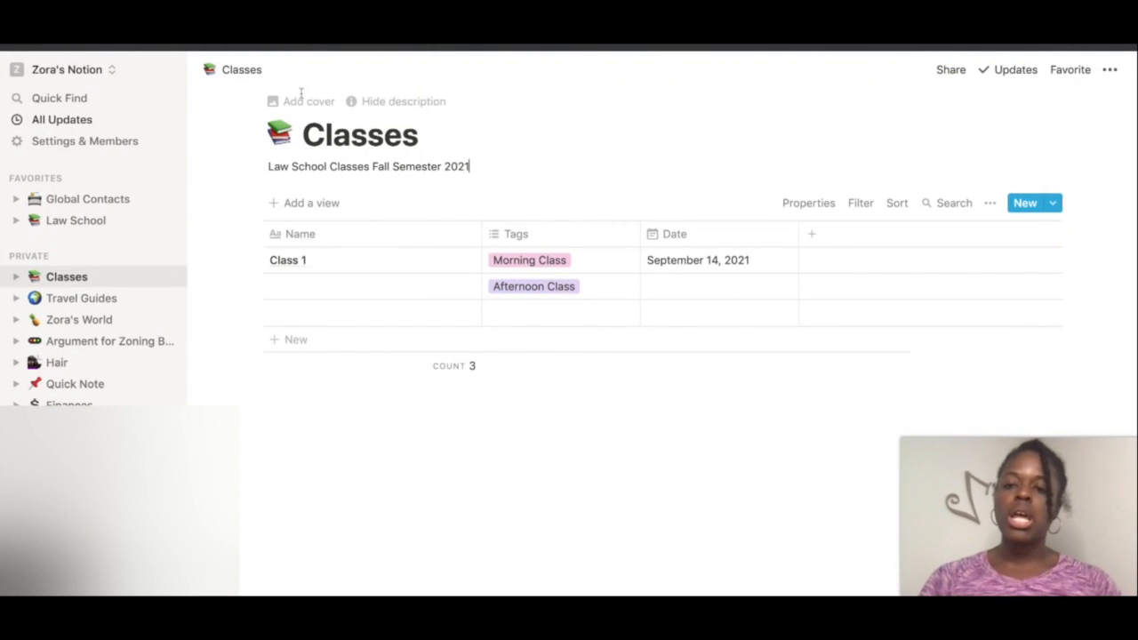
Step: Add a cover to the Classes page and change it to the bright pink option from the Color & Gradient gallery
{"action": "left_click", "coordinate": [307, 103]}
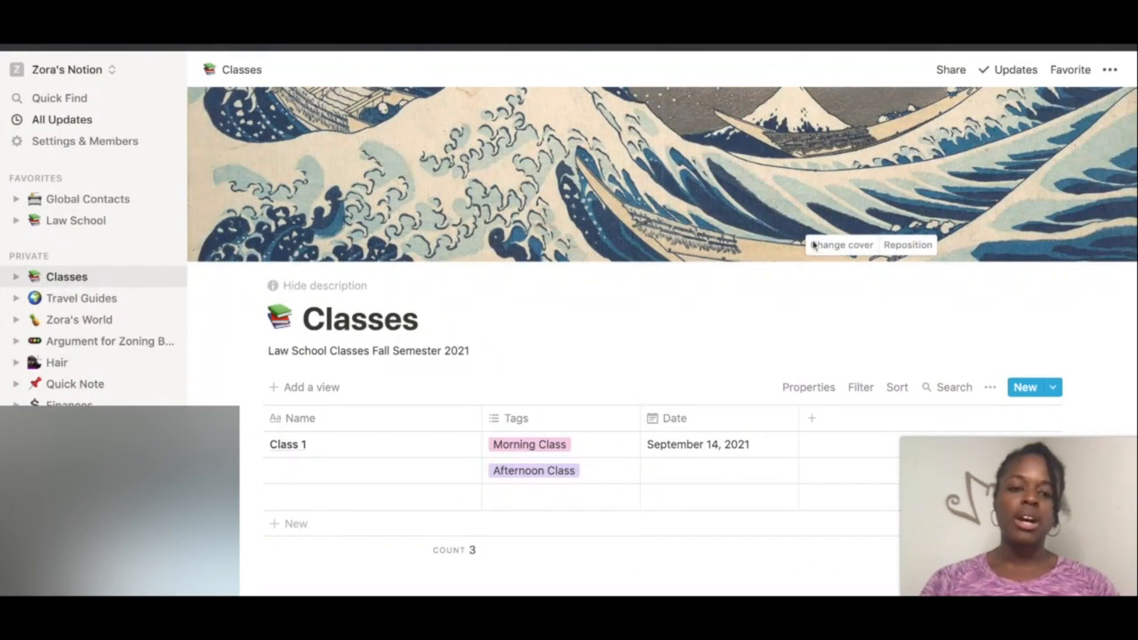
{"action": "left_click", "coordinate": [846, 247]}
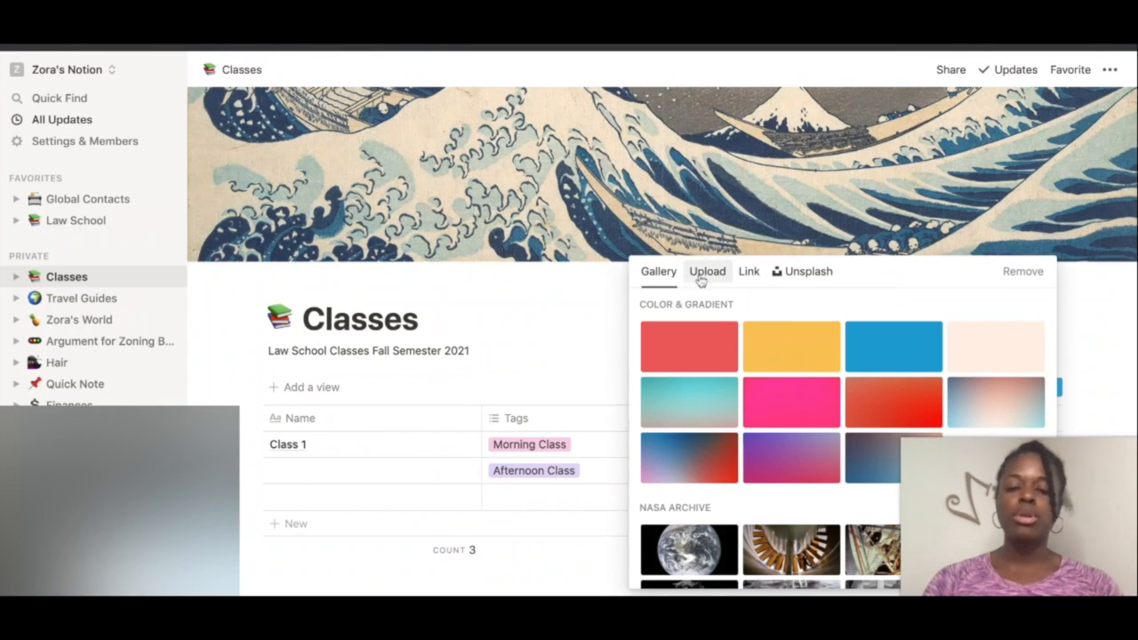
{"action": "left_click", "coordinate": [819, 399]}
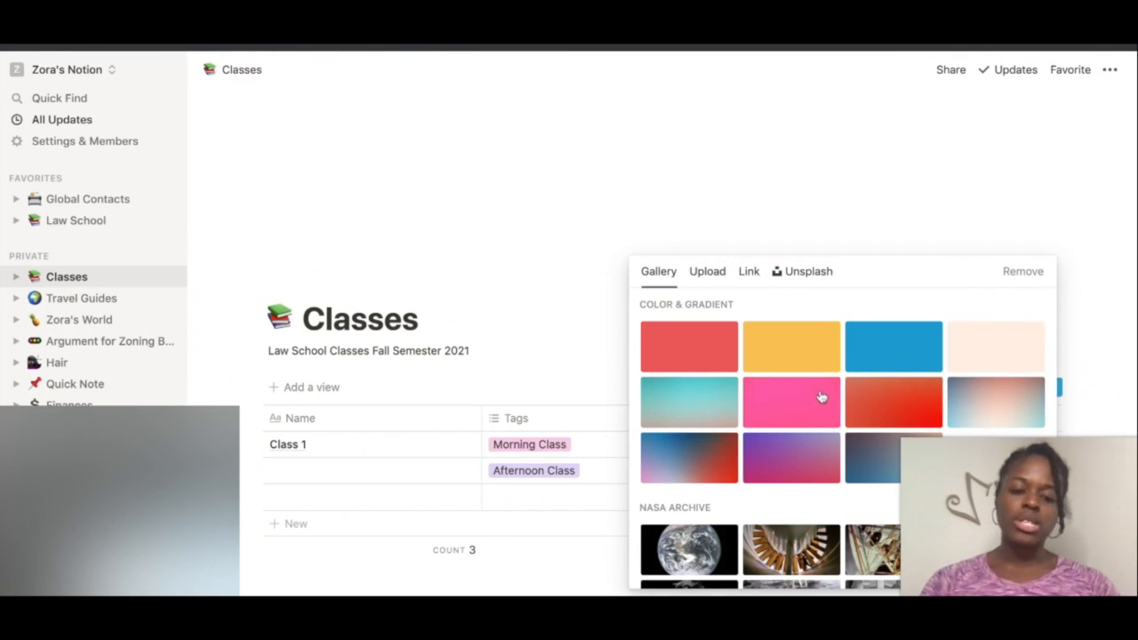
{"action": "left_click", "coordinate": [546, 344]}
{"action": "scroll", "coordinate": [546, 344], "scroll_direction": "down", "scroll_amount": 3}
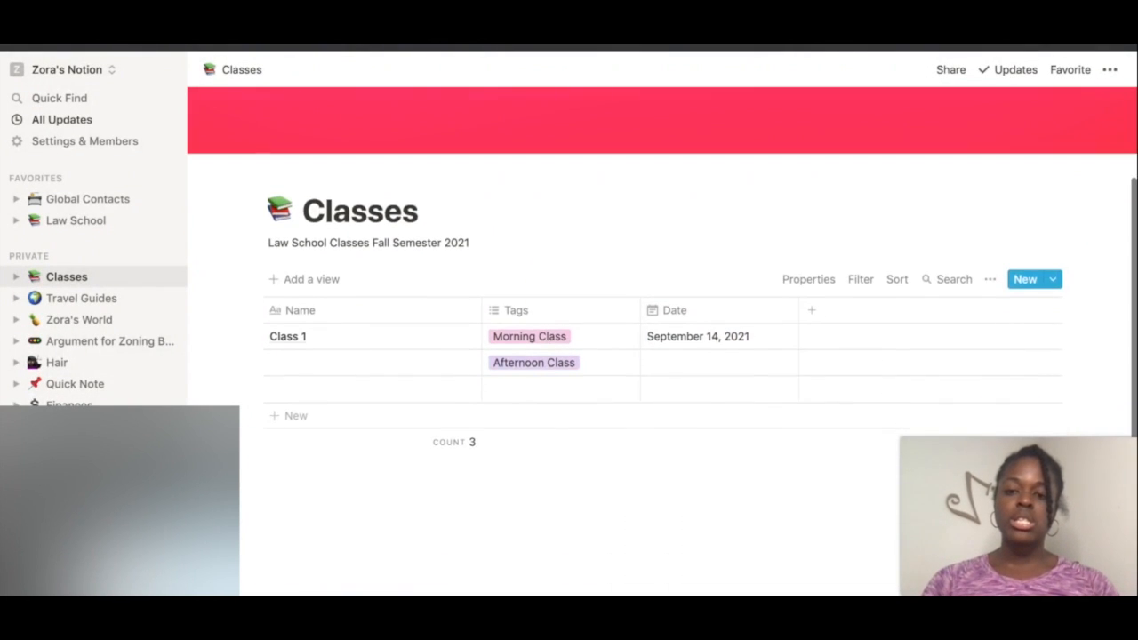
{"action": "scroll", "coordinate": [662, 356], "scroll_direction": "up", "scroll_amount": 2}
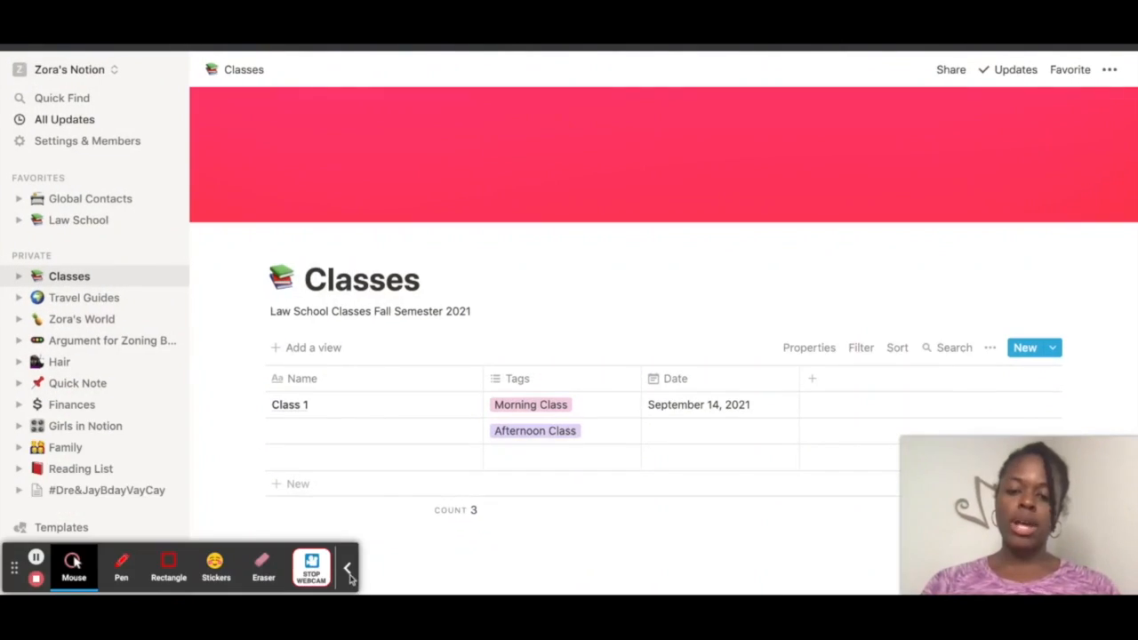
Step: Rename the table's Name column to Class Name
{"action": "left_click", "coordinate": [349, 572]}
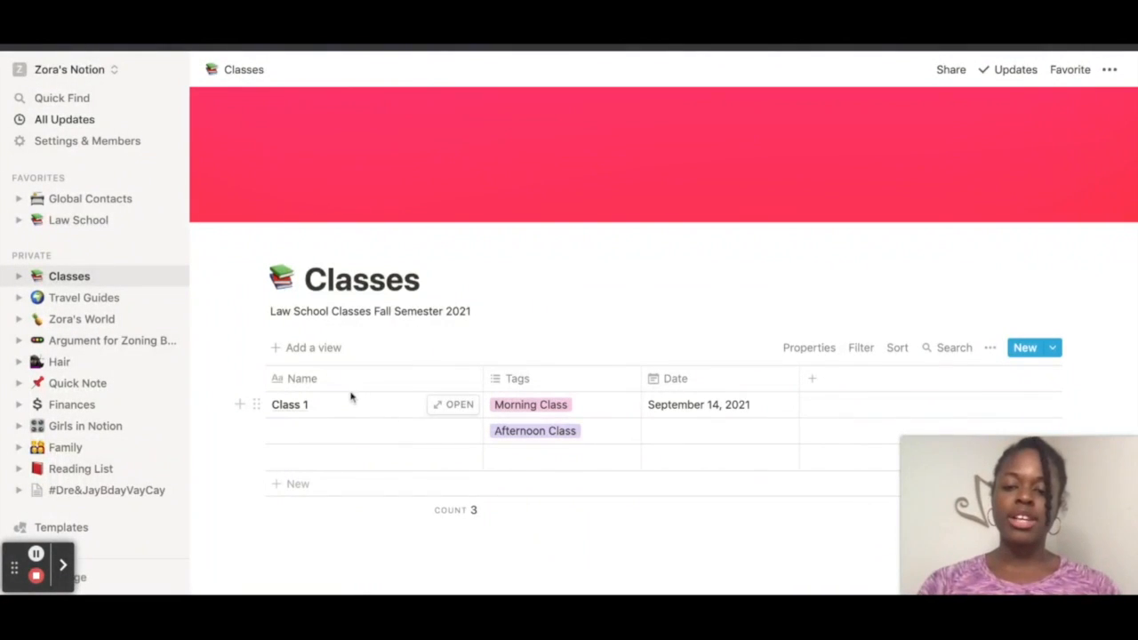
{"action": "left_click", "coordinate": [305, 377]}
{"action": "type", "text": "Class Name"}
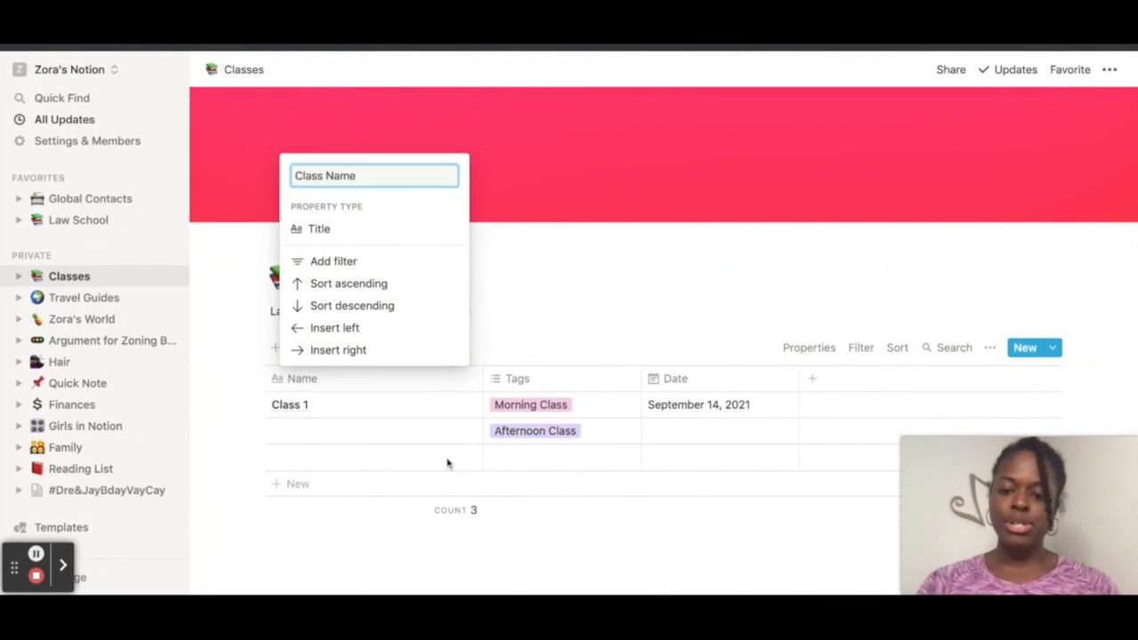
{"action": "key", "text": "Return"}
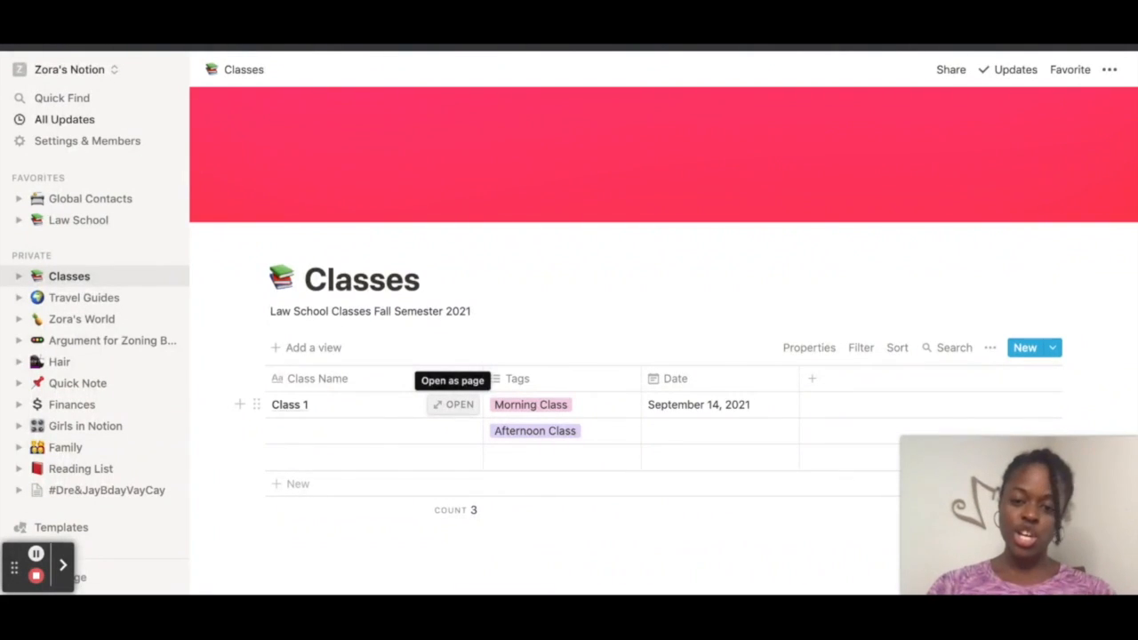
Step: Open the Class 1 entry as a full page
{"action": "left_click", "coordinate": [455, 405]}
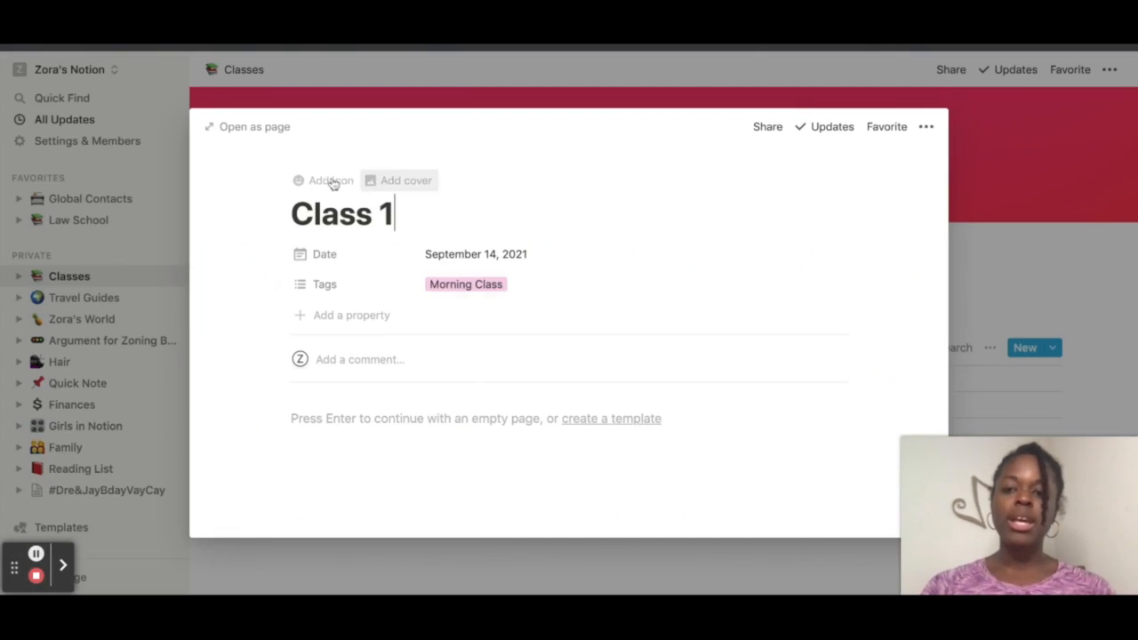
{"action": "left_click", "coordinate": [258, 129]}
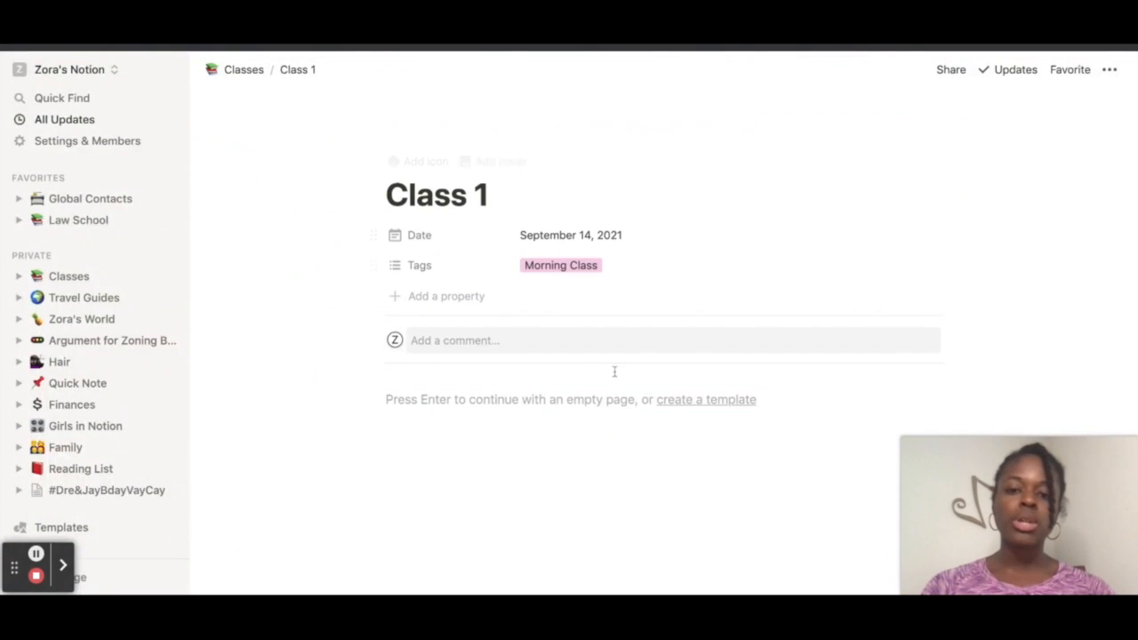
Step: Write sample notes reading "Notes:" and "5x5=25" in the Class 1 page body, and delete them again
{"action": "left_click", "coordinate": [500, 401]}
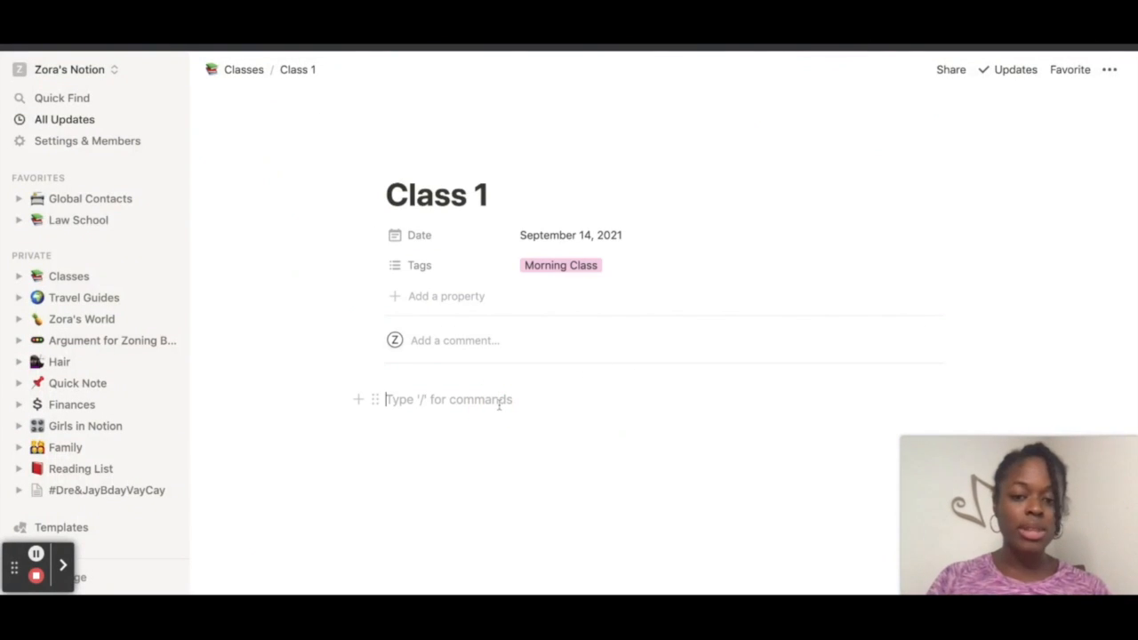
{"action": "type", "text": "Notes:"}
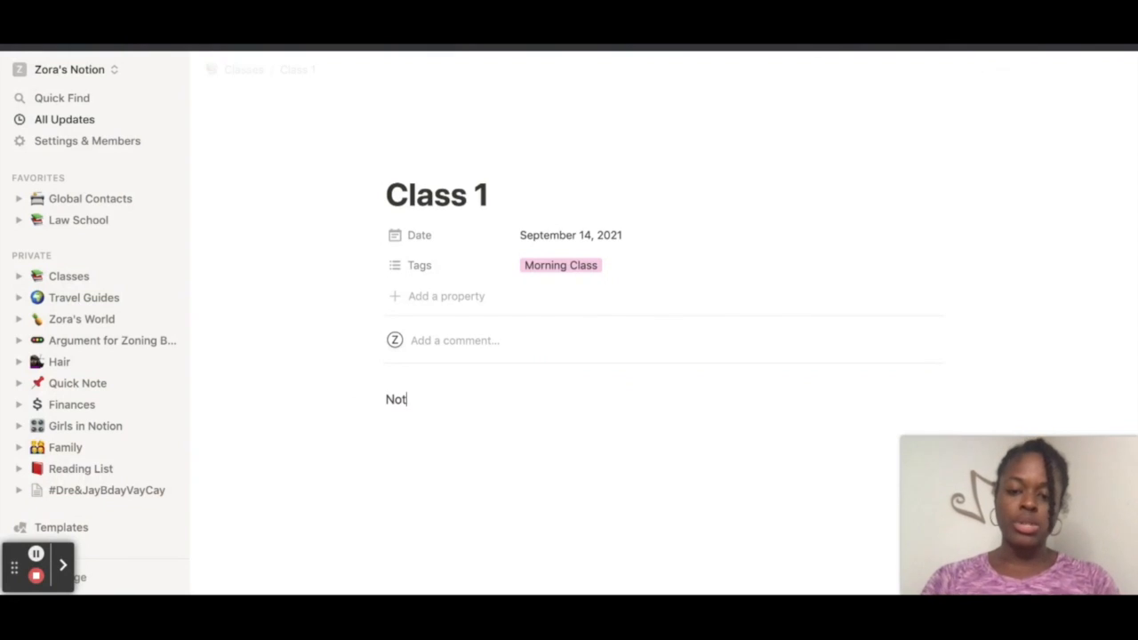
{"action": "key", "text": "Return"}
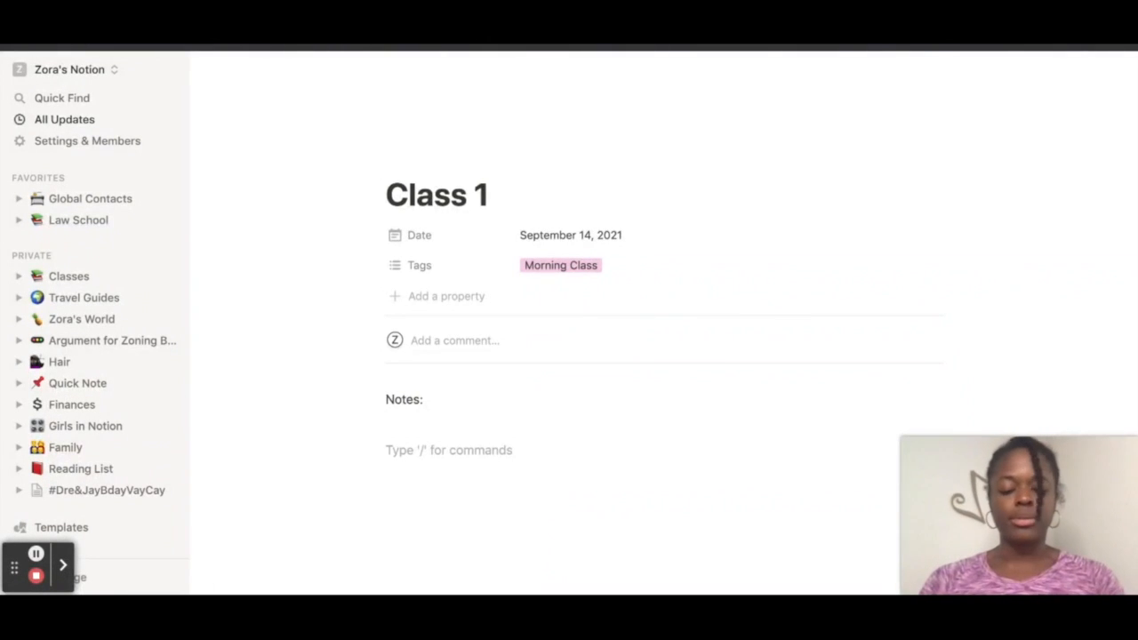
{"action": "type", "text": "5x5=25"}
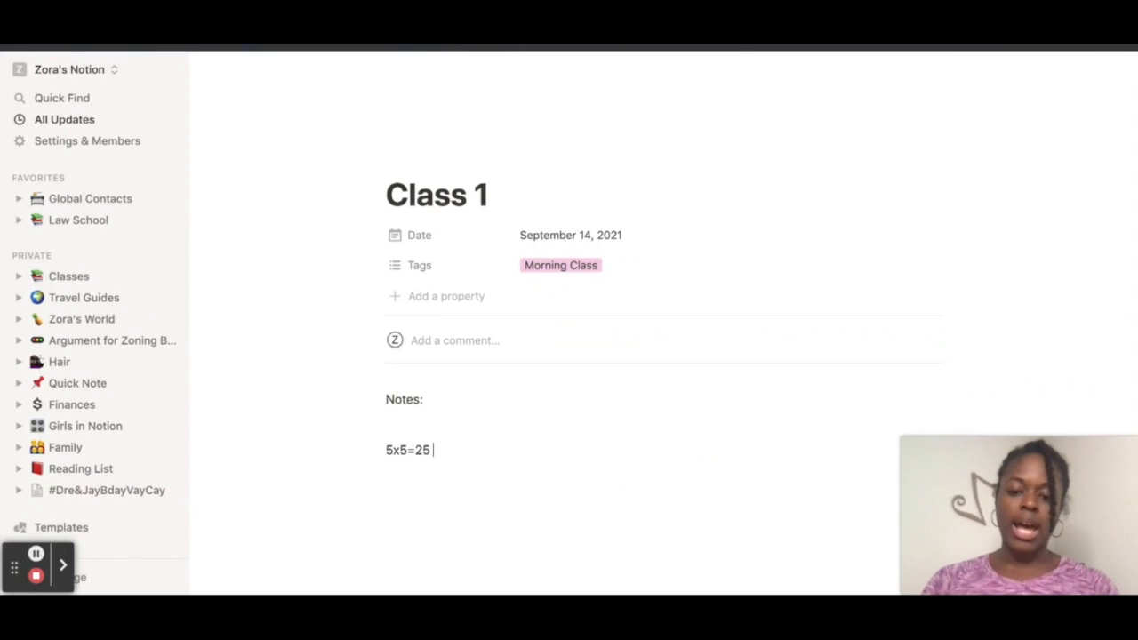
{"action": "left_click_drag", "start_coordinate": [469, 449], "coordinate": [376, 400]}
{"action": "key", "text": "BackSpace"}
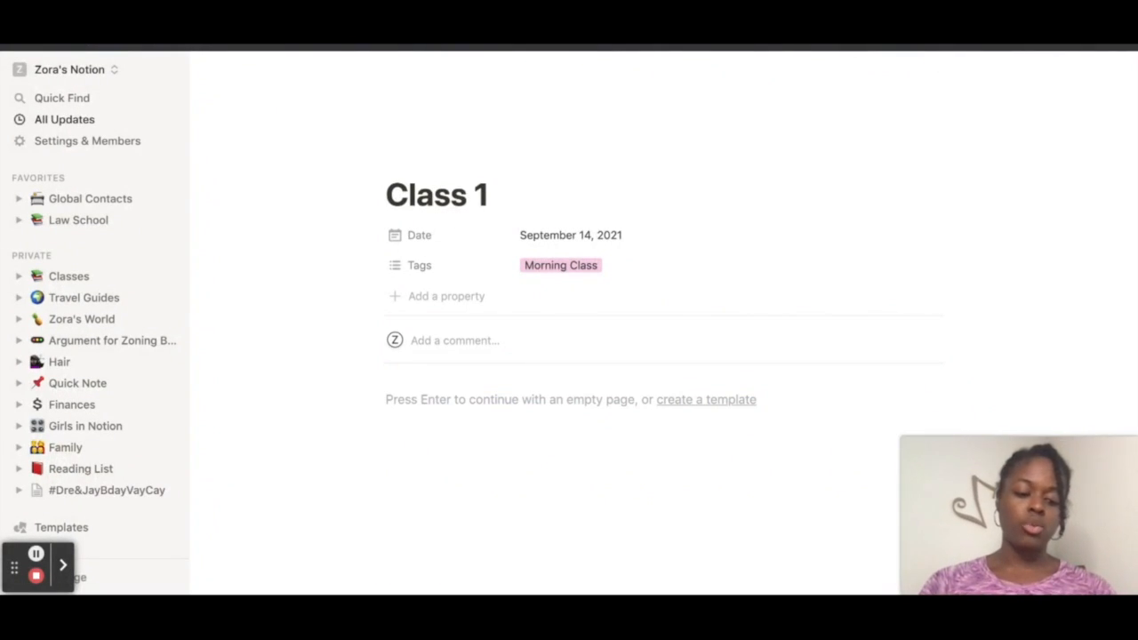
Step: Insert an inline table in the Class 1 page body and title it Assignments
{"action": "left_click", "coordinate": [385, 393]}
{"action": "type", "text": "/"}
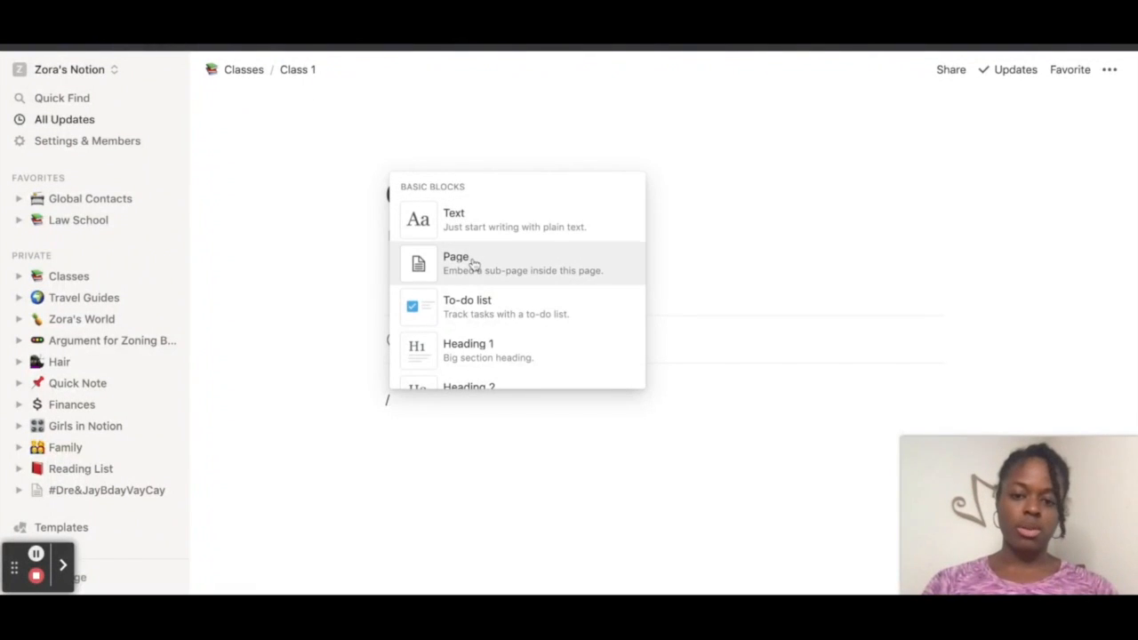
{"action": "scroll", "coordinate": [472, 264], "scroll_direction": "down", "scroll_amount": 1}
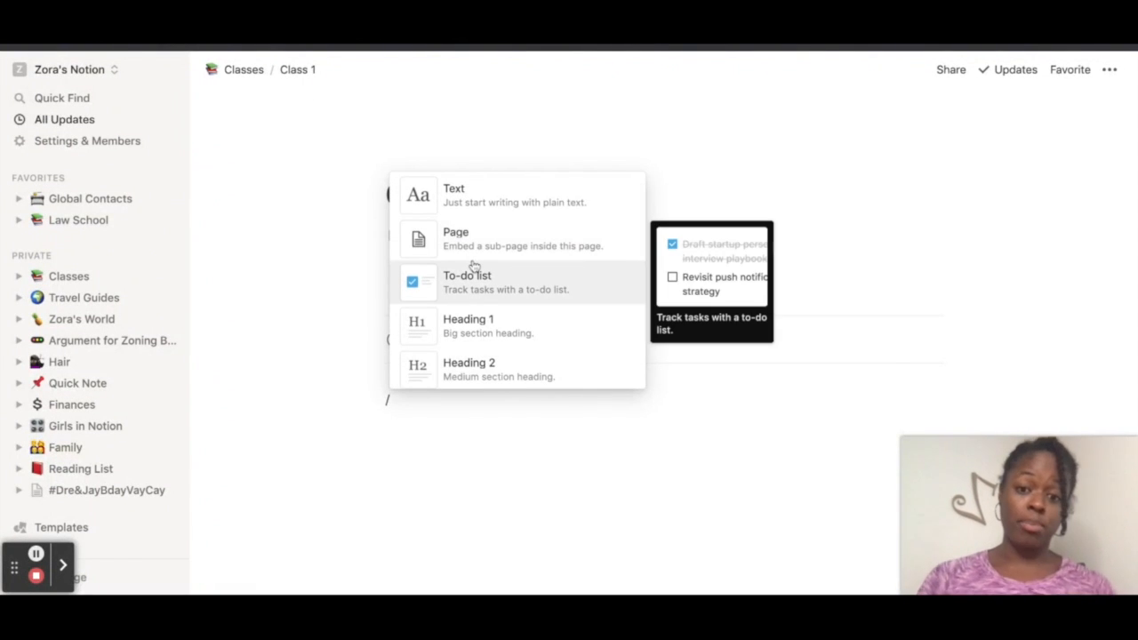
{"action": "scroll", "coordinate": [469, 313], "scroll_direction": "down", "scroll_amount": 5}
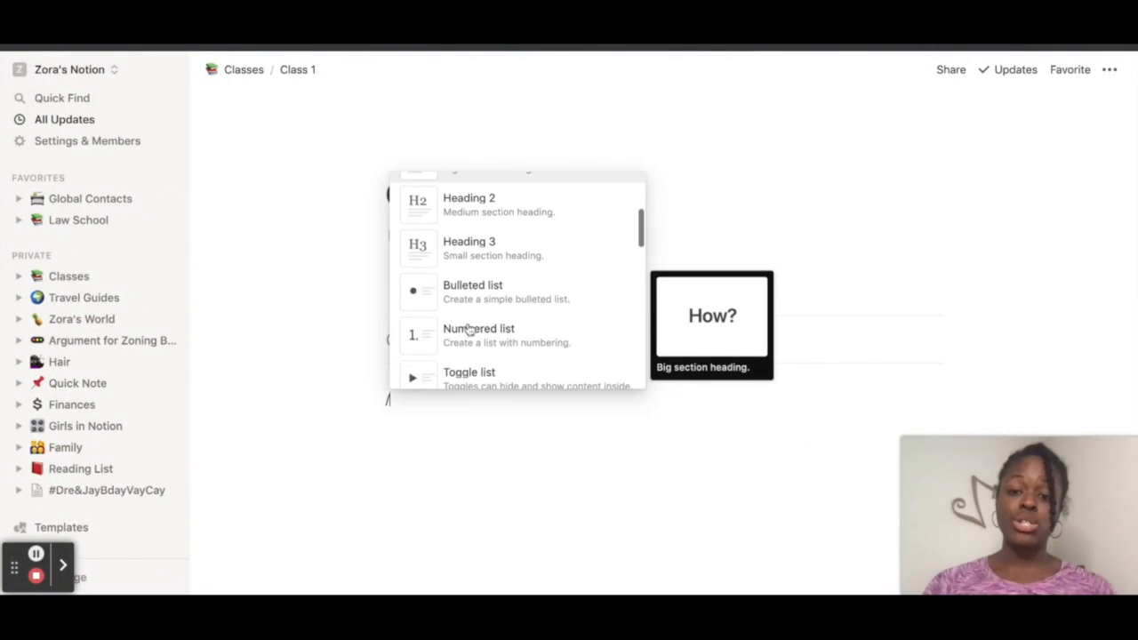
{"action": "scroll", "coordinate": [470, 329], "scroll_direction": "down", "scroll_amount": 12}
{"action": "scroll", "coordinate": [485, 258], "scroll_direction": "down", "scroll_amount": 6}
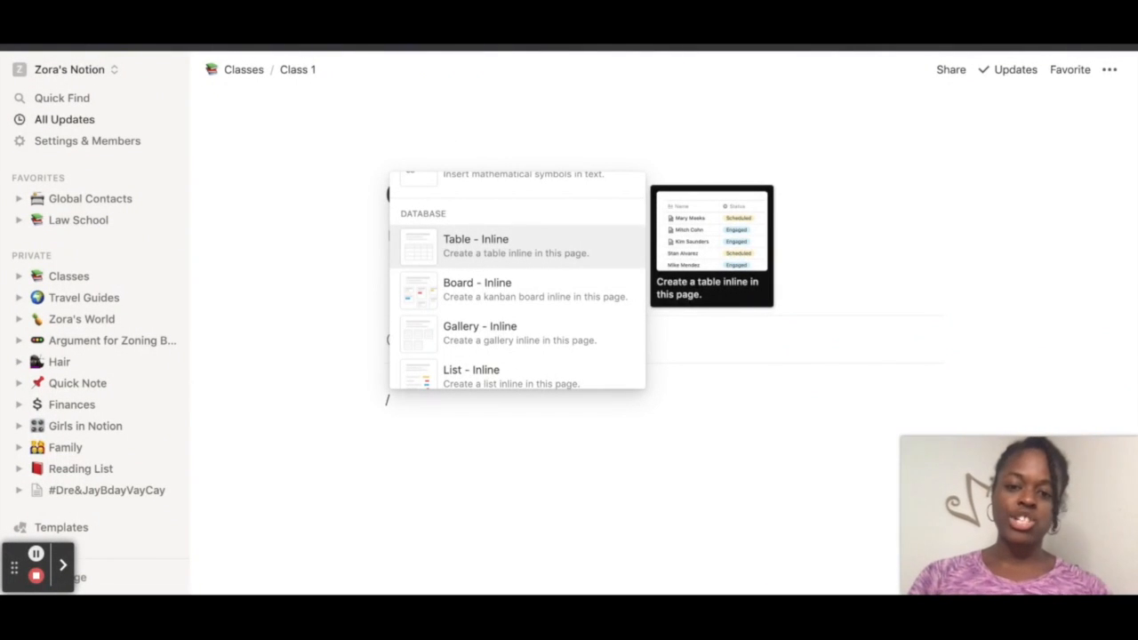
{"action": "left_click", "coordinate": [478, 246]}
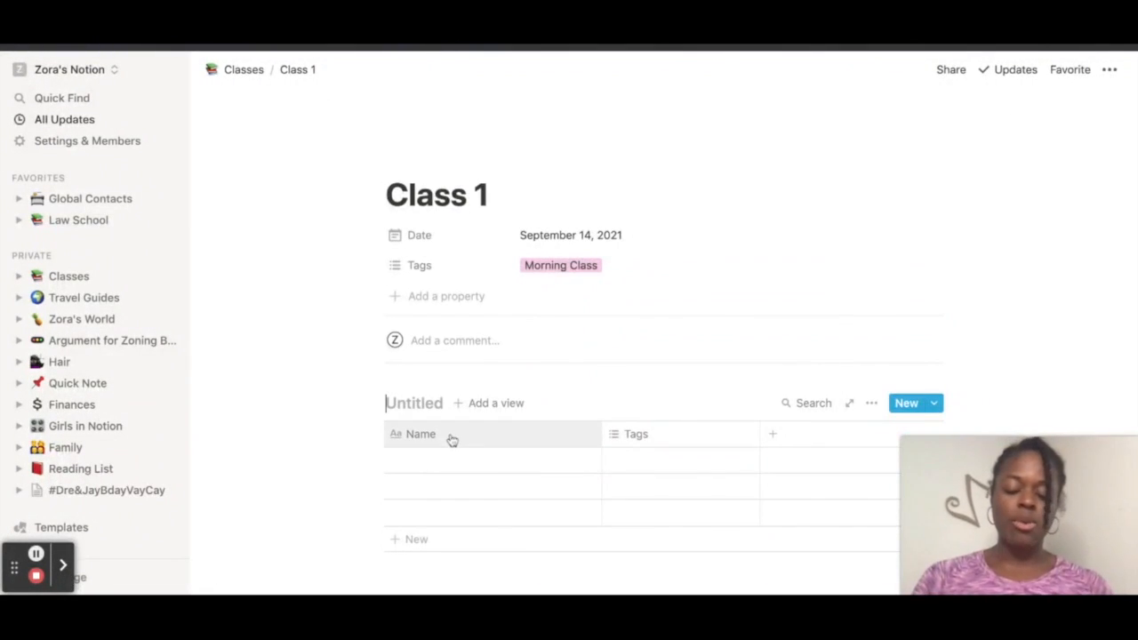
{"action": "type", "text": "Assignments"}
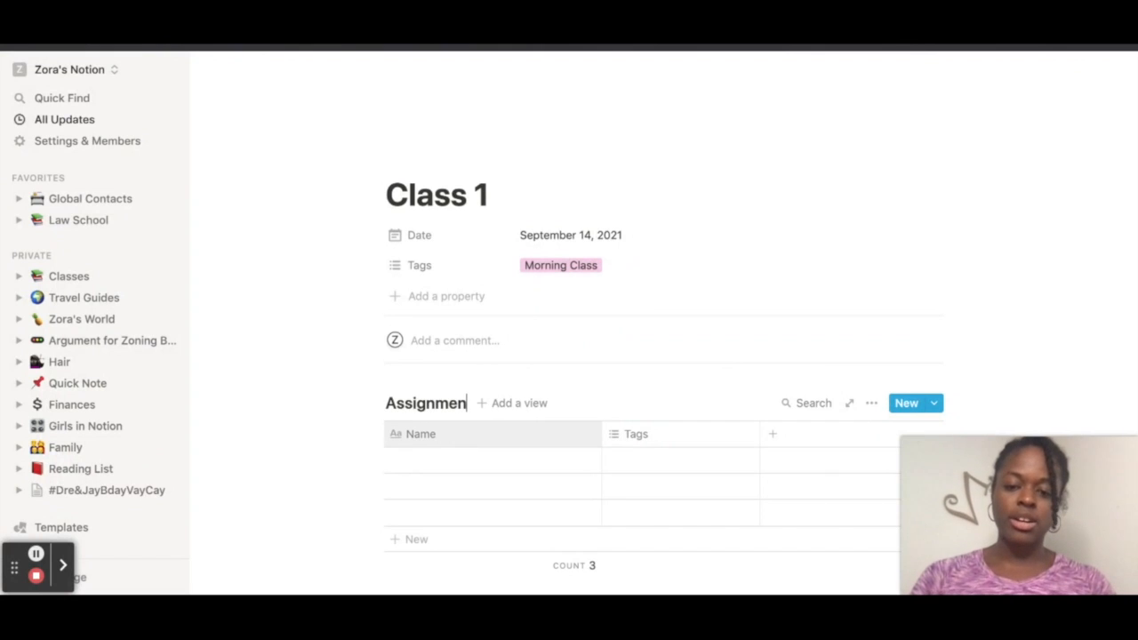
Step: Name the first row of the Assignments table Assignment 1, undoing the stray overwrite of its text
{"action": "left_click", "coordinate": [447, 468]}
{"action": "type", "text": "Assi"}
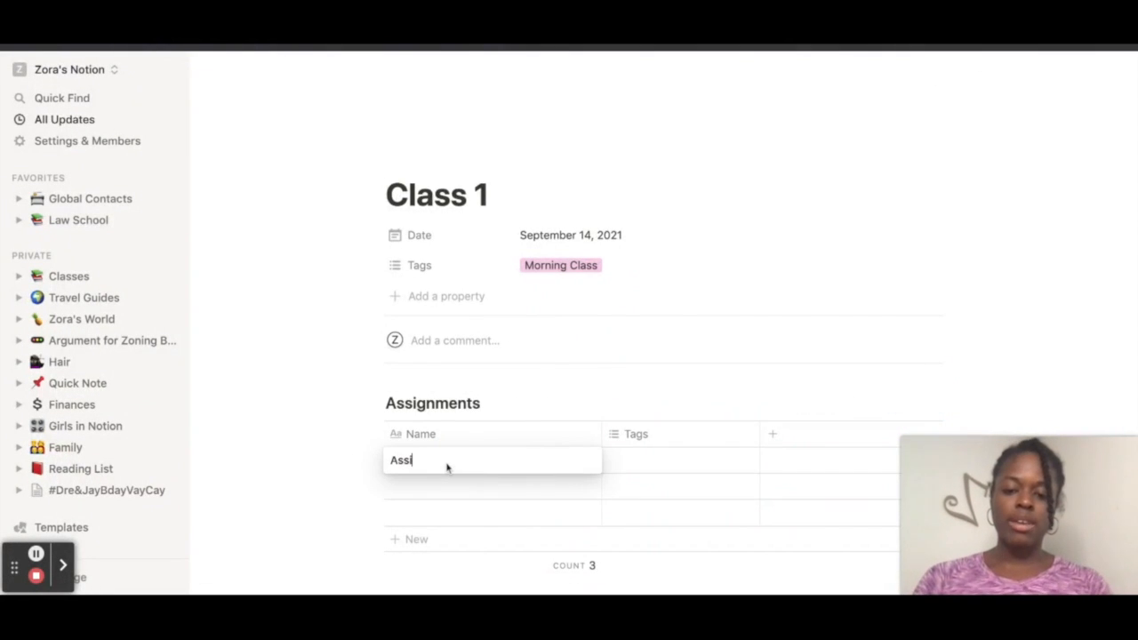
{"action": "type", "text": "gnment 1"}
{"action": "left_click", "coordinate": [454, 485]}
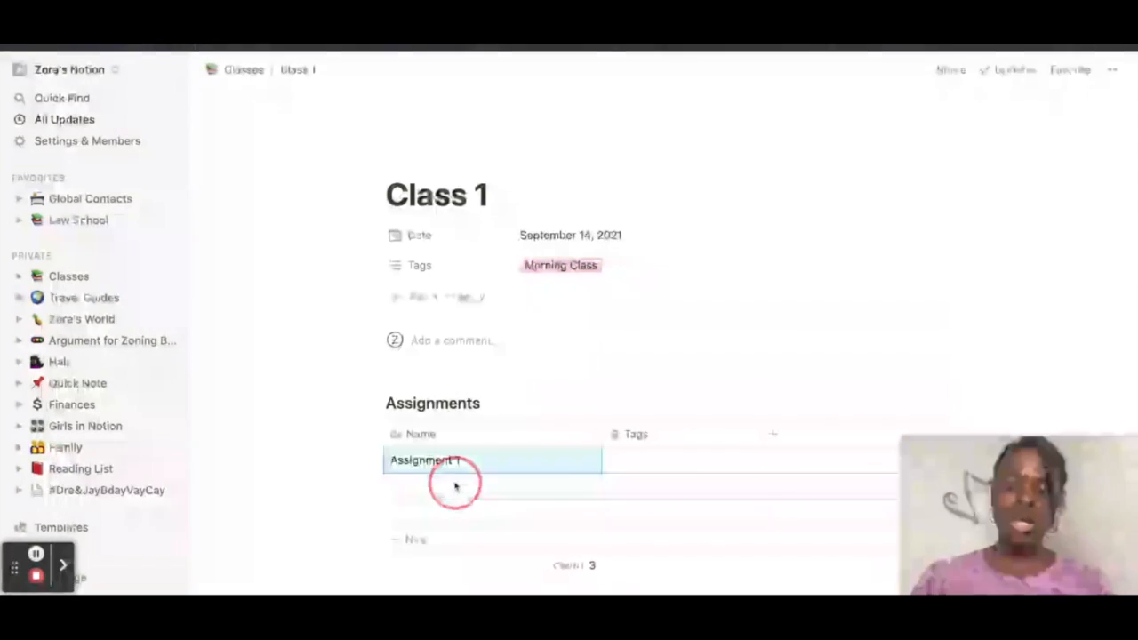
{"action": "type", "text": "s"}
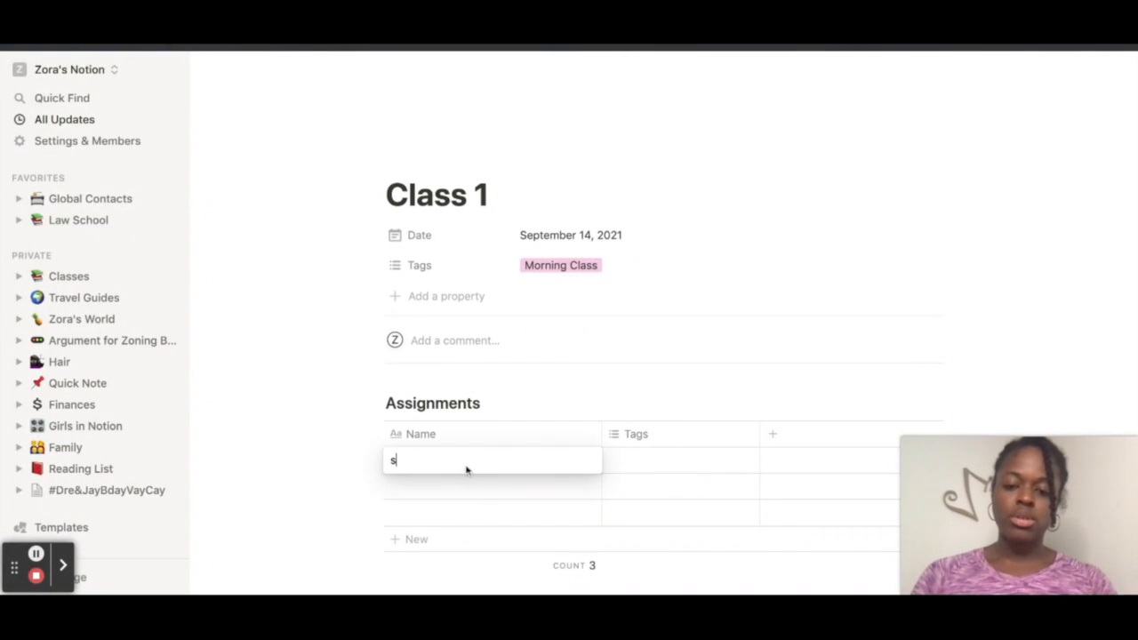
{"action": "key", "text": "ctrl+z"}
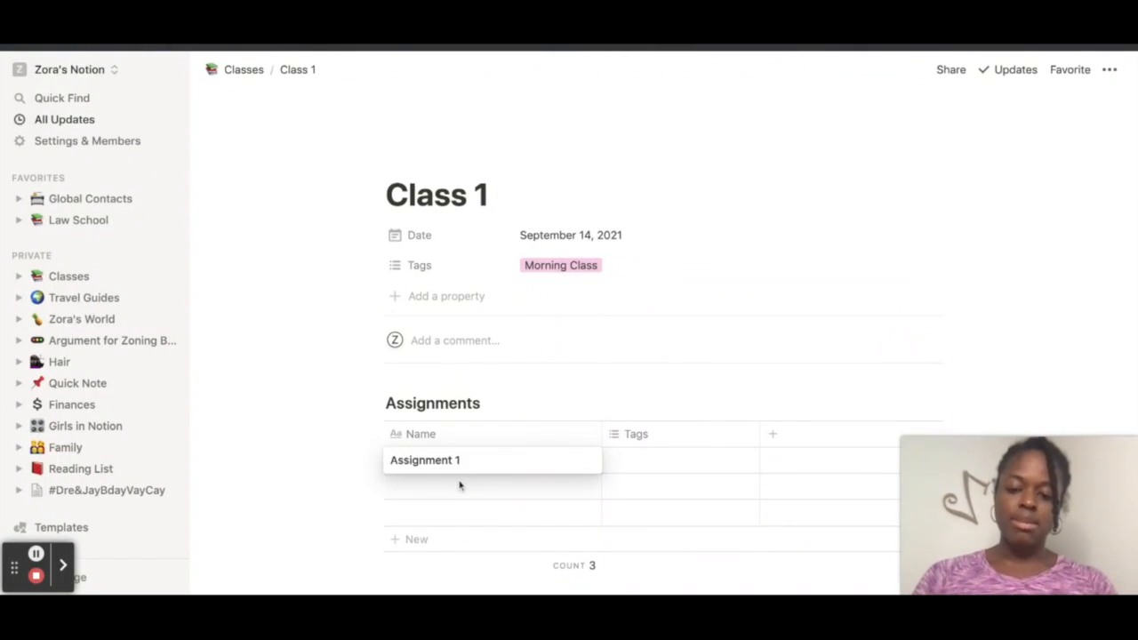
Step: Enter 2 as the name of the second row in the Assignments table
{"action": "left_click", "coordinate": [460, 489]}
{"action": "left_click", "coordinate": [459, 489]}
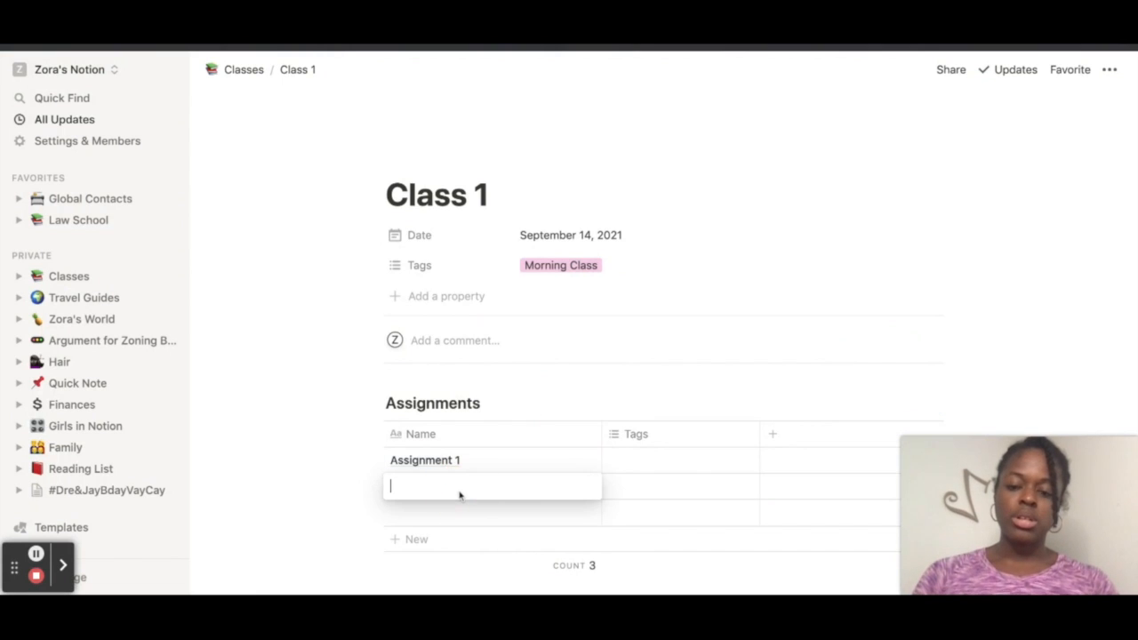
{"action": "type", "text": "2"}
{"action": "key", "text": "Escape"}
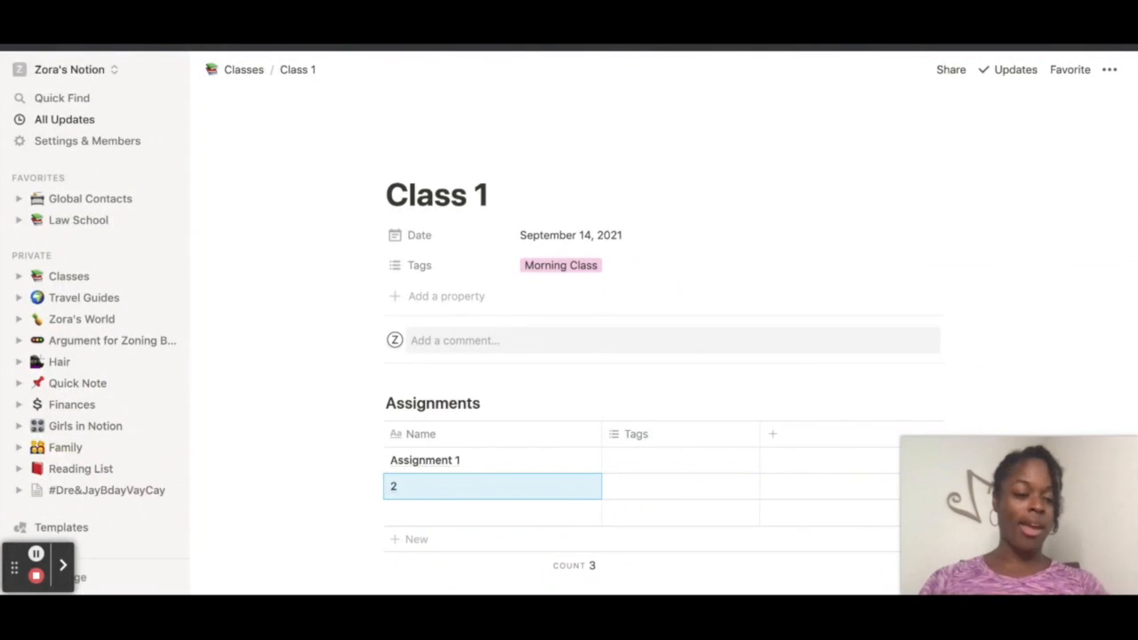
Step: Return from the Class 1 page to the Classes table page
{"action": "scroll", "coordinate": [521, 424], "scroll_direction": "down", "scroll_amount": 3}
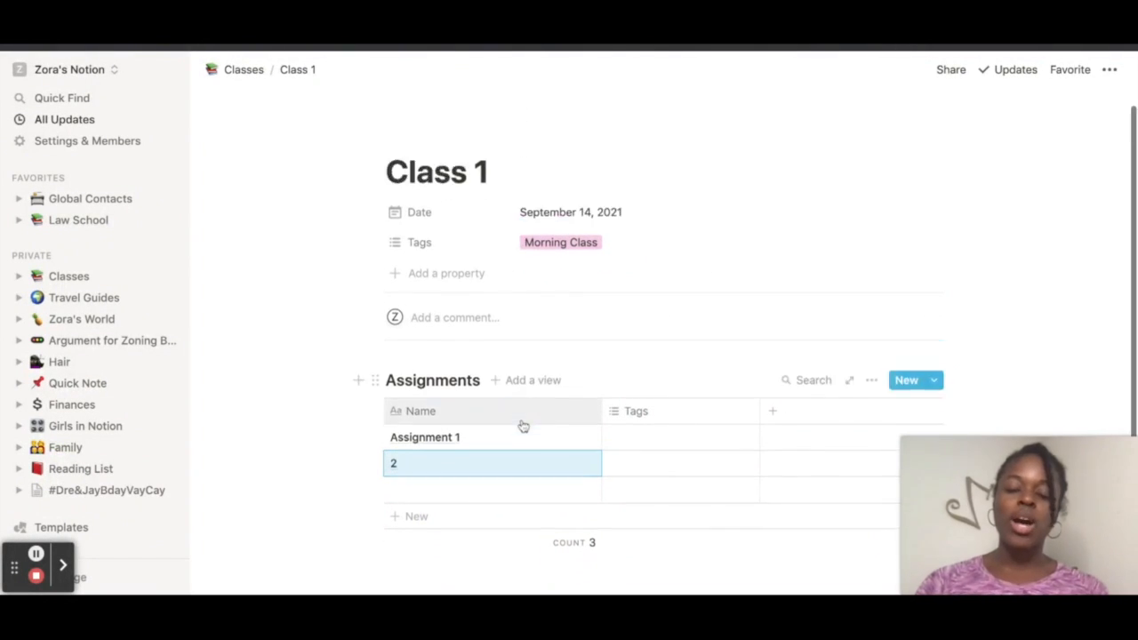
{"action": "scroll", "coordinate": [521, 427], "scroll_direction": "up", "scroll_amount": 3}
{"action": "mouse_move", "coordinate": [506, 483]}
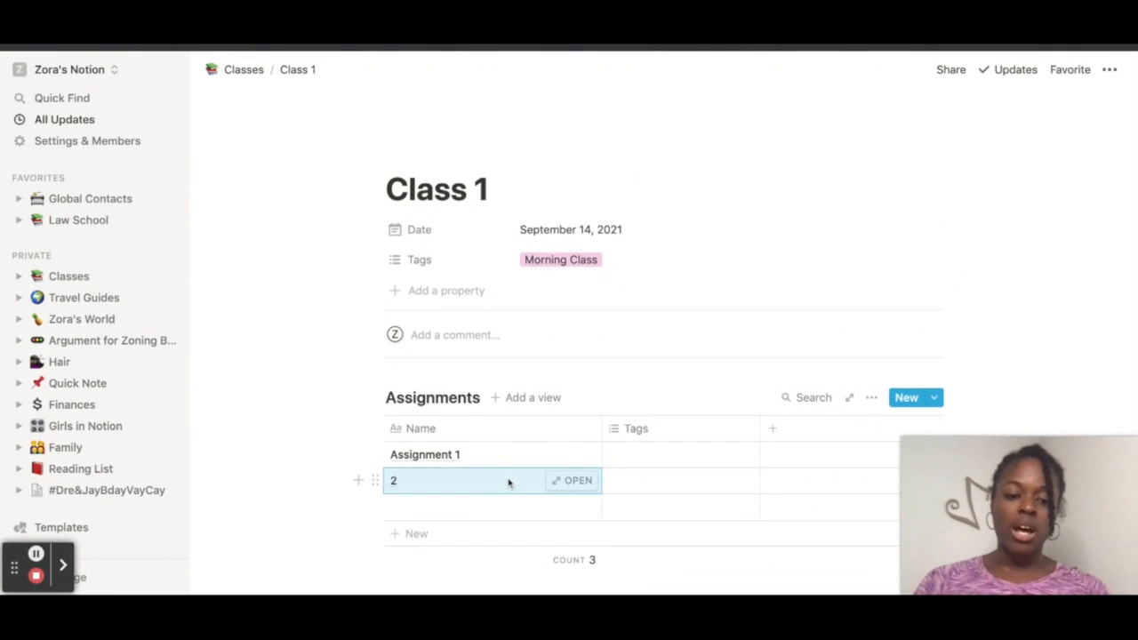
{"action": "left_click", "coordinate": [242, 74]}
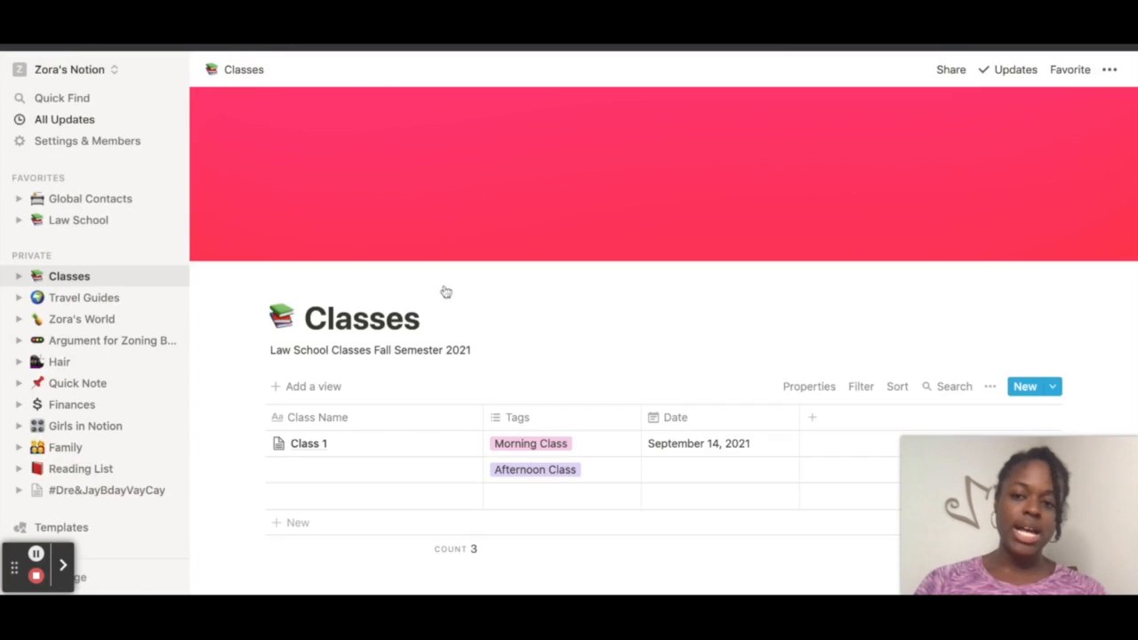
{"action": "mouse_move", "coordinate": [459, 362]}
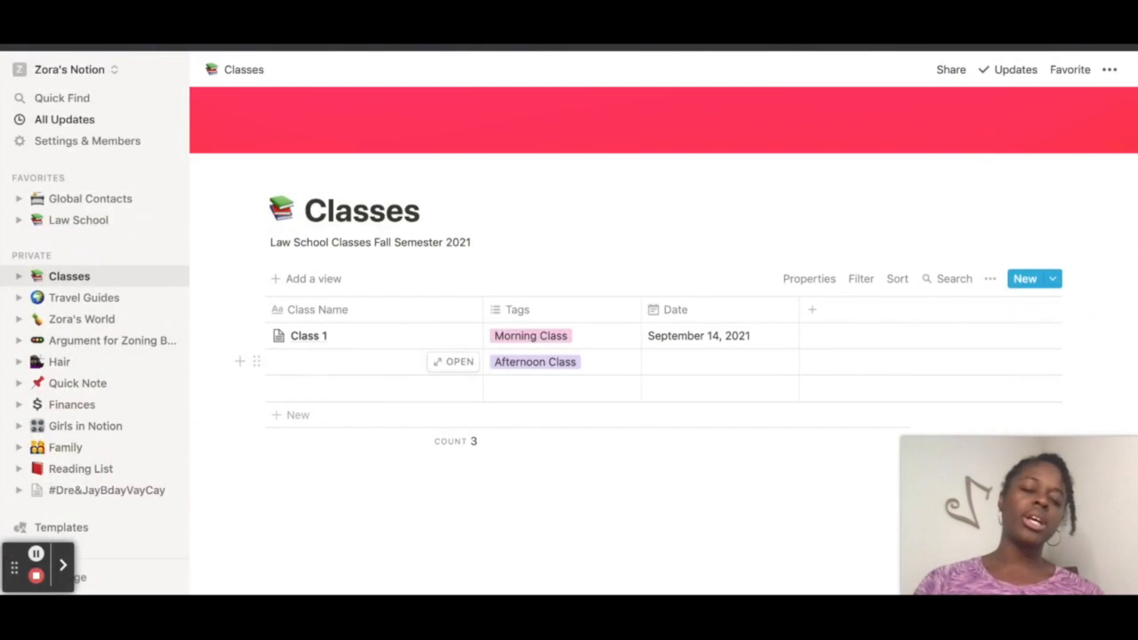
{"action": "left_click", "coordinate": [410, 491]}
Step: Open the Class 1 entry as a preview and insert an inline board below its Assignments table
{"action": "left_click", "coordinate": [446, 335]}
{"action": "scroll", "coordinate": [480, 428], "scroll_direction": "down", "scroll_amount": 3}
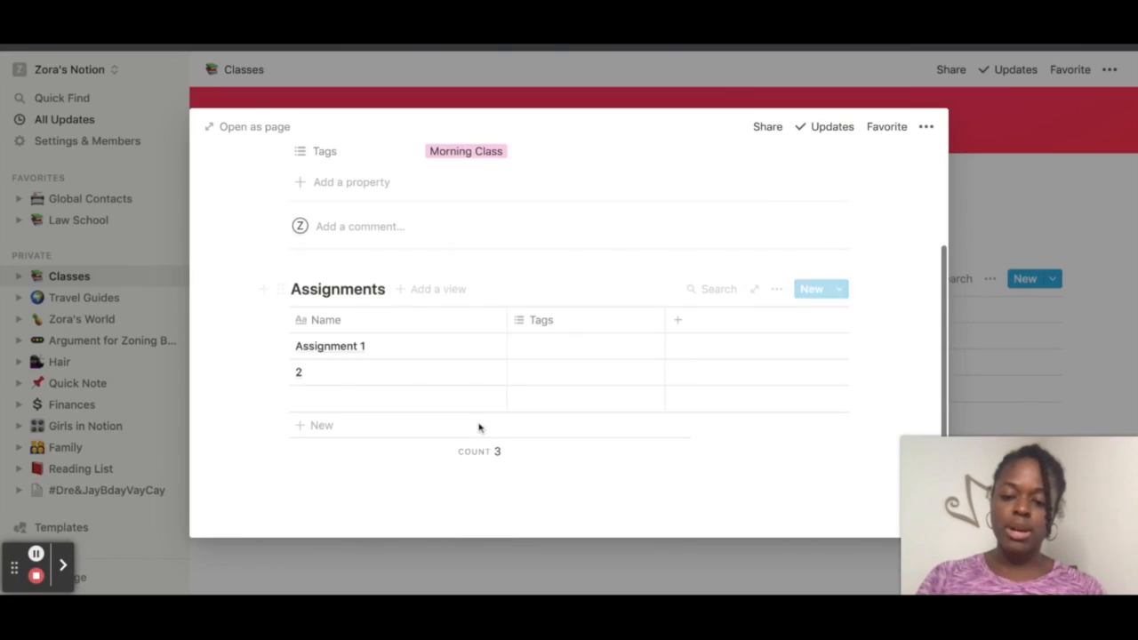
{"action": "left_click", "coordinate": [325, 492]}
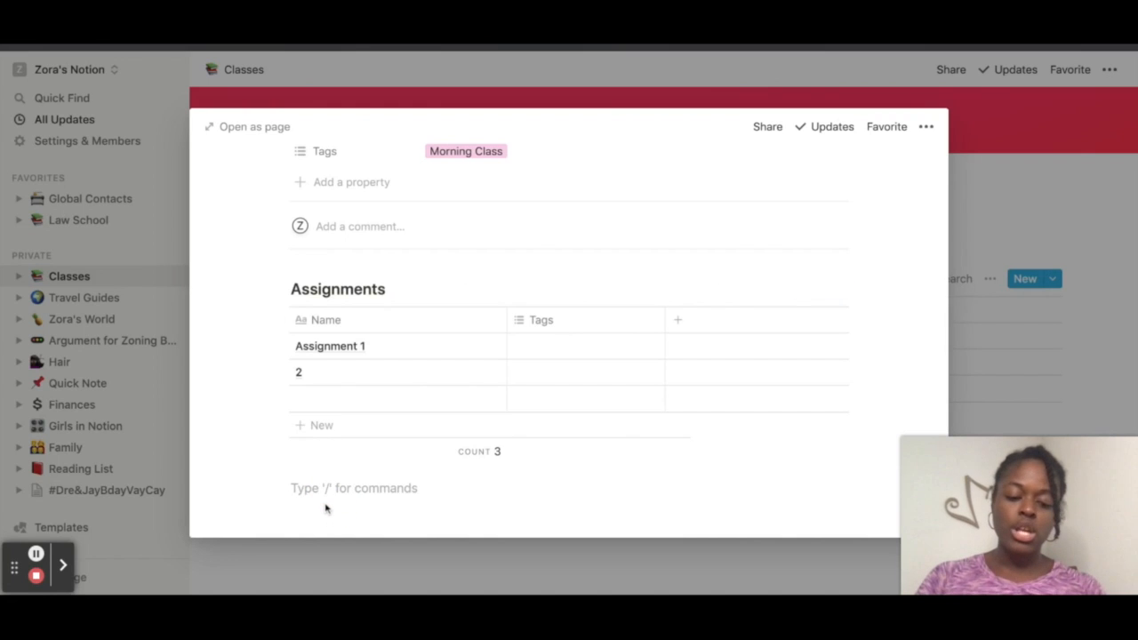
{"action": "type", "text": "/"}
{"action": "scroll", "coordinate": [400, 435], "scroll_direction": "down", "scroll_amount": 8}
{"action": "scroll", "coordinate": [402, 437], "scroll_direction": "down", "scroll_amount": 9}
{"action": "scroll", "coordinate": [405, 439], "scroll_direction": "up", "scroll_amount": 4}
{"action": "scroll", "coordinate": [399, 425], "scroll_direction": "up", "scroll_amount": 1}
{"action": "left_click", "coordinate": [399, 397]}
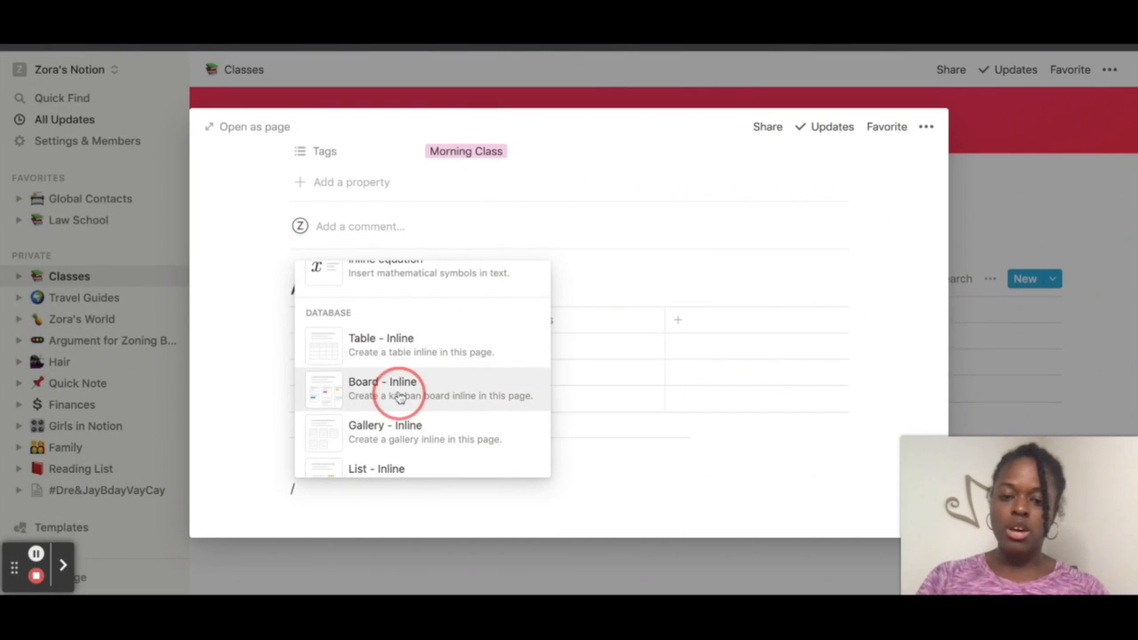
Step: Look over the new board's cards and its status columns from No Status through Completed
{"action": "scroll", "coordinate": [787, 460], "scroll_direction": "down", "scroll_amount": 5}
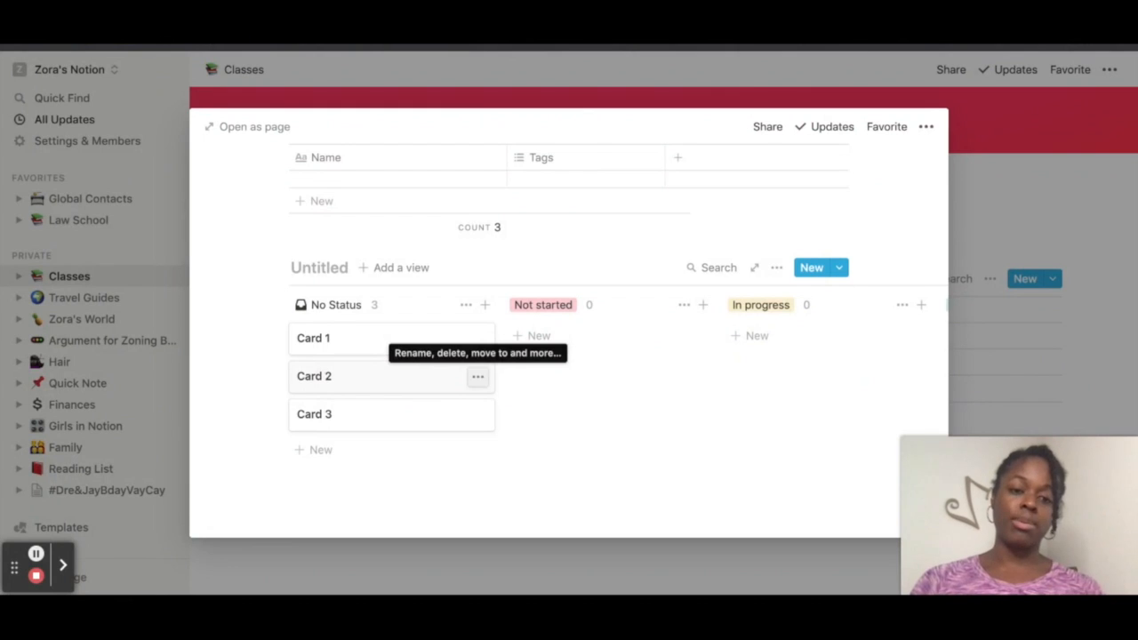
{"action": "scroll", "coordinate": [536, 386], "scroll_direction": "right", "scroll_amount": 4}
{"action": "scroll", "coordinate": [536, 388], "scroll_direction": "right", "scroll_amount": 1}
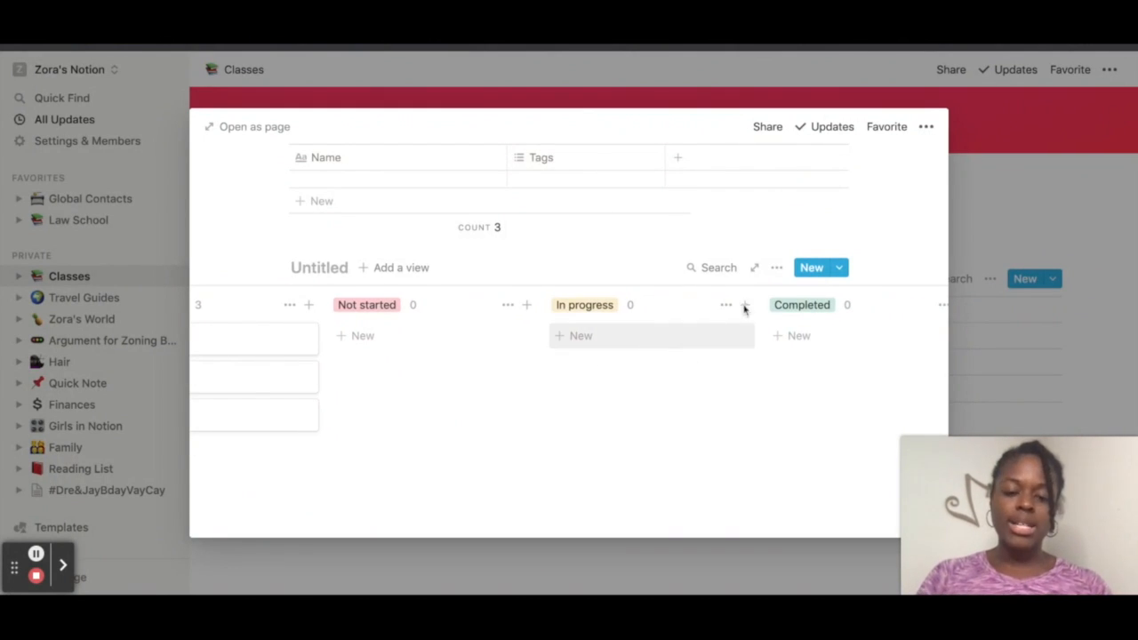
{"action": "scroll", "coordinate": [546, 388], "scroll_direction": "left", "scroll_amount": 5}
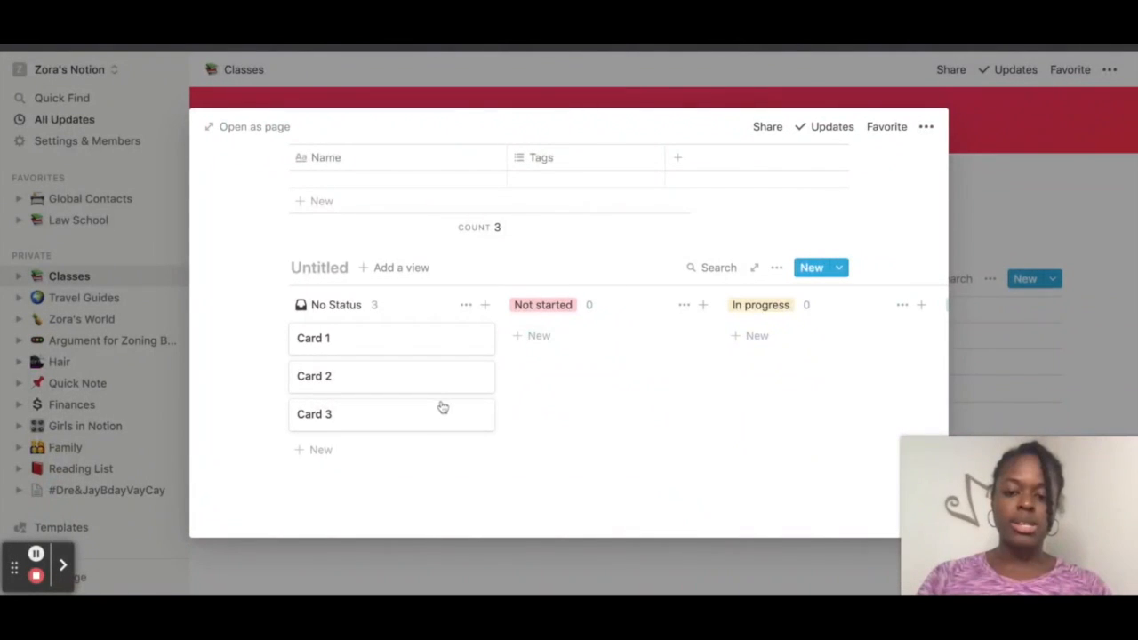
Step: Open Card 1 on the board, view the people selectable in its Assign property, and close the card without assigning anyone
{"action": "left_click", "coordinate": [451, 346]}
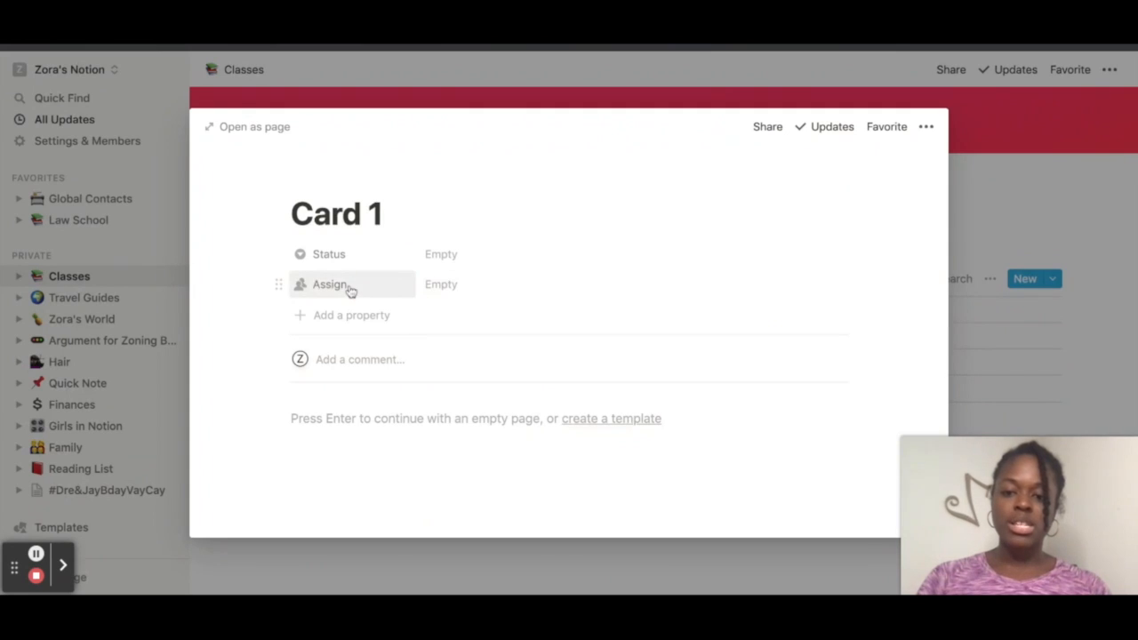
{"action": "left_click", "coordinate": [444, 294]}
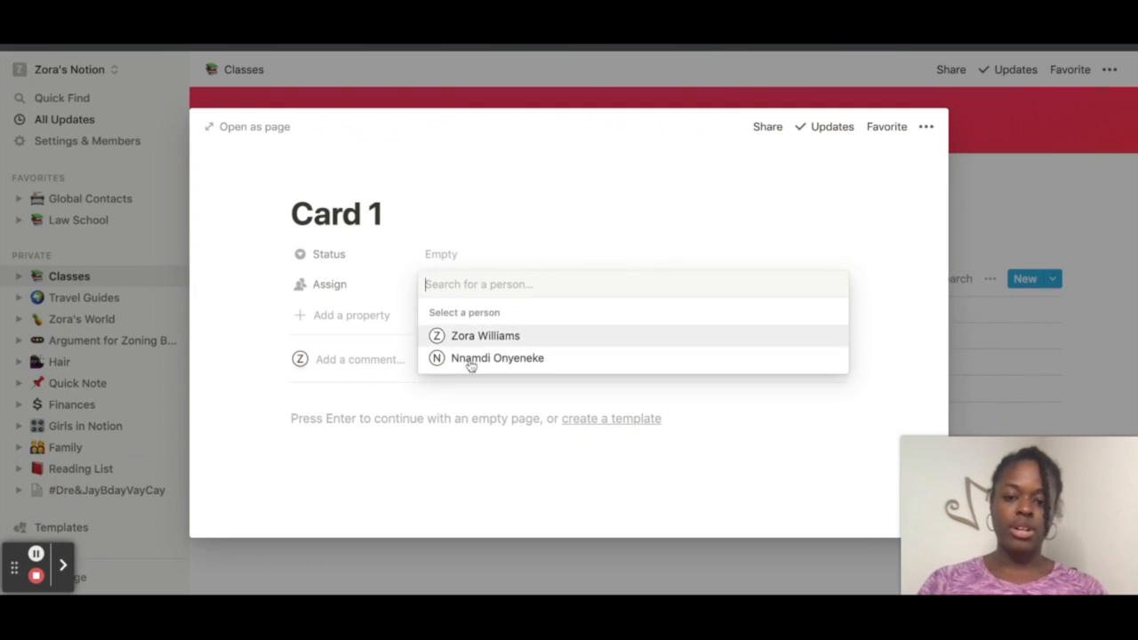
{"action": "type", "text": "@"}
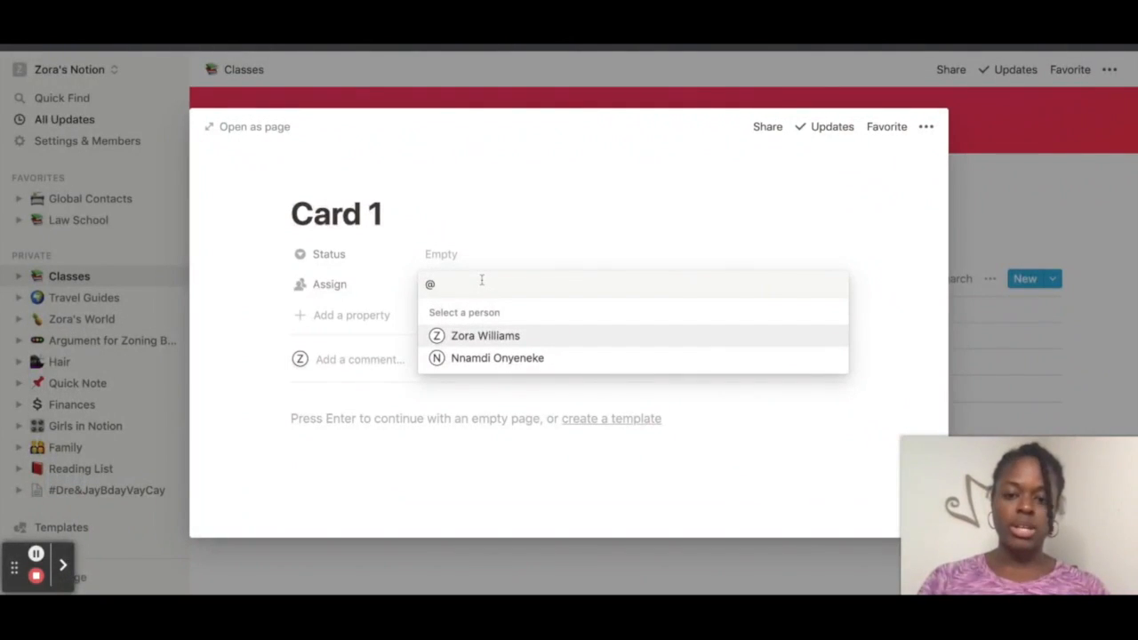
{"action": "left_click", "coordinate": [607, 238]}
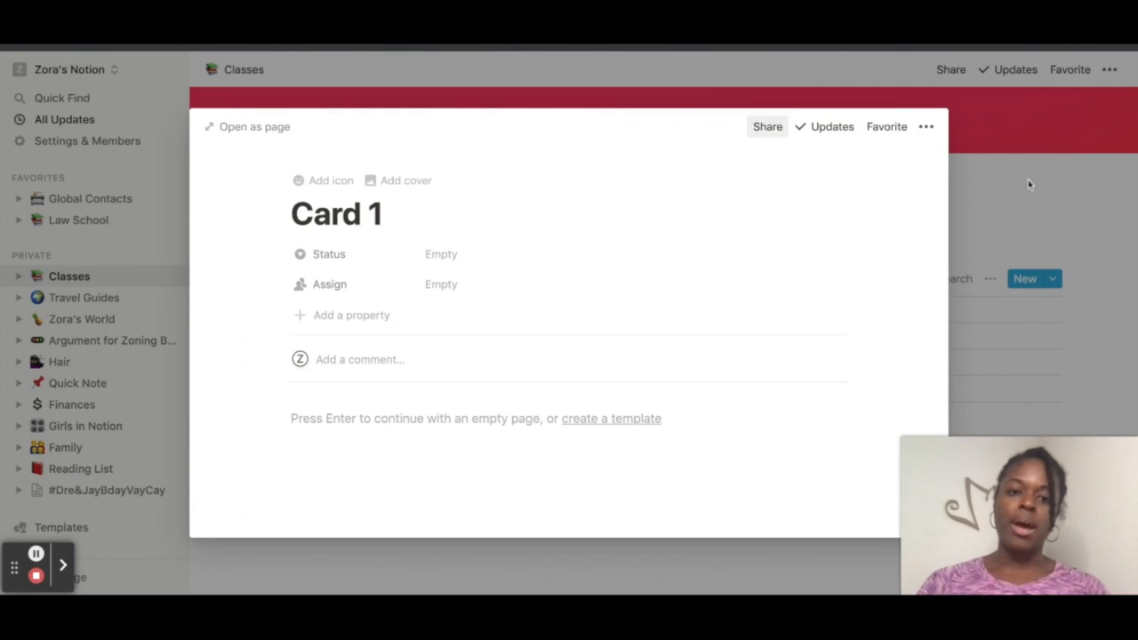
{"action": "left_click", "coordinate": [996, 205]}
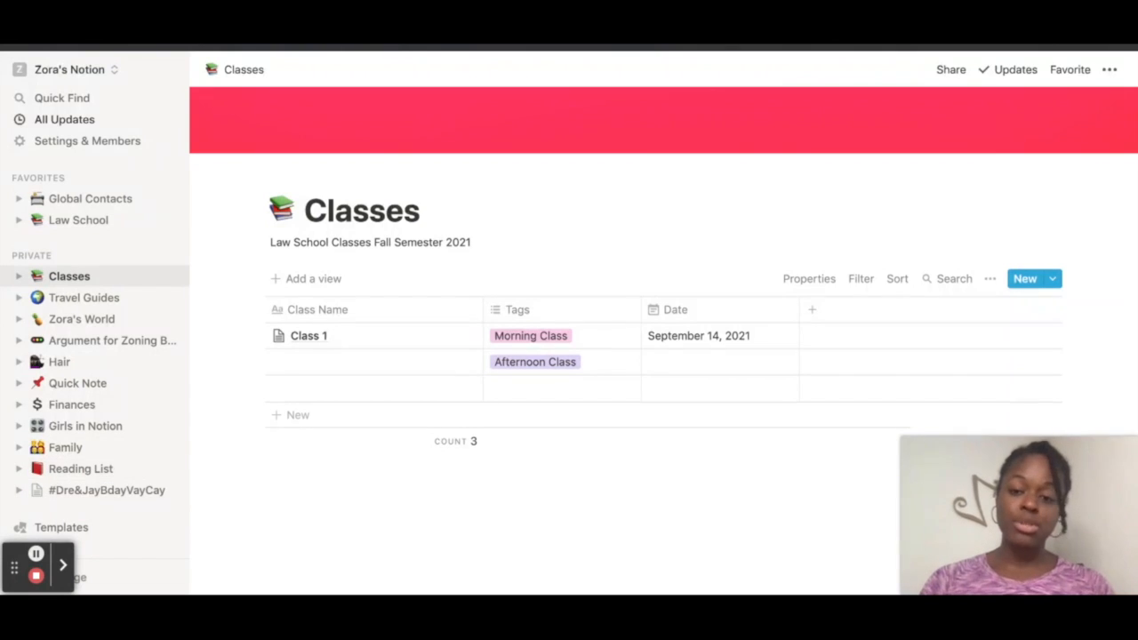
Step: View the property options of the Class Name and Tags columns in the Classes table without changing them
{"action": "left_click", "coordinate": [332, 311]}
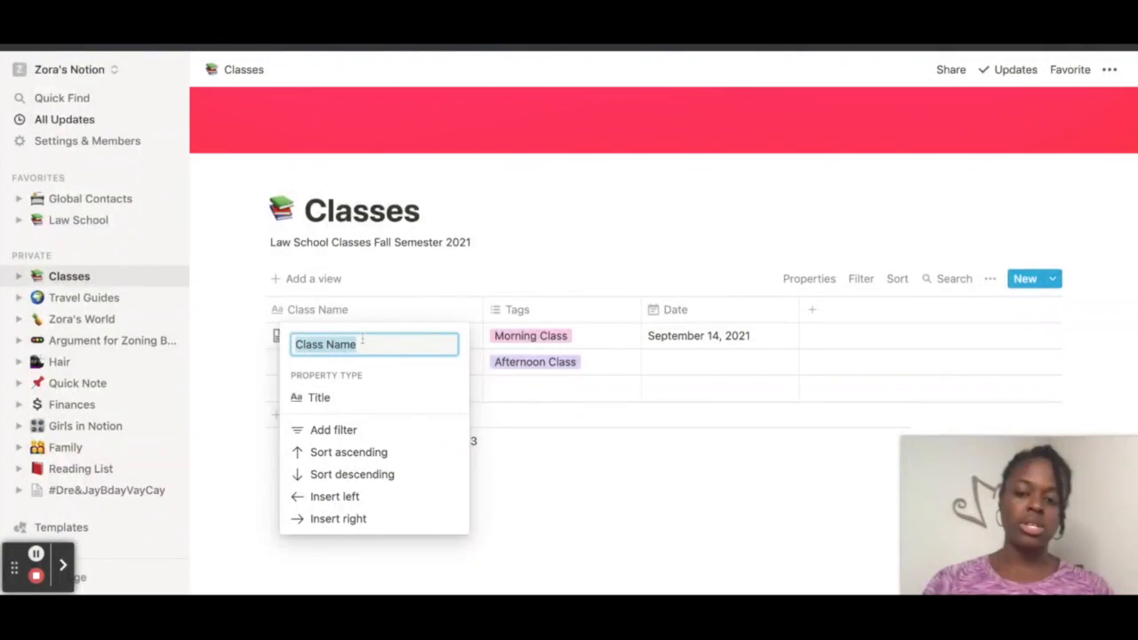
{"action": "left_click", "coordinate": [511, 310]}
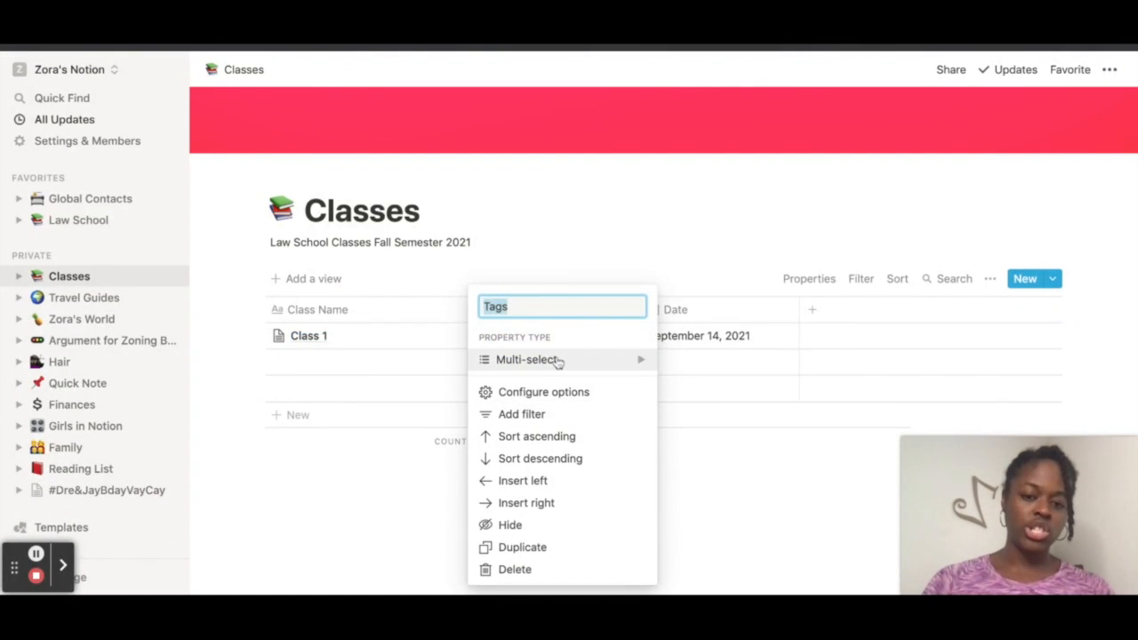
{"action": "mouse_move", "coordinate": [558, 362]}
{"action": "left_click", "coordinate": [395, 309]}
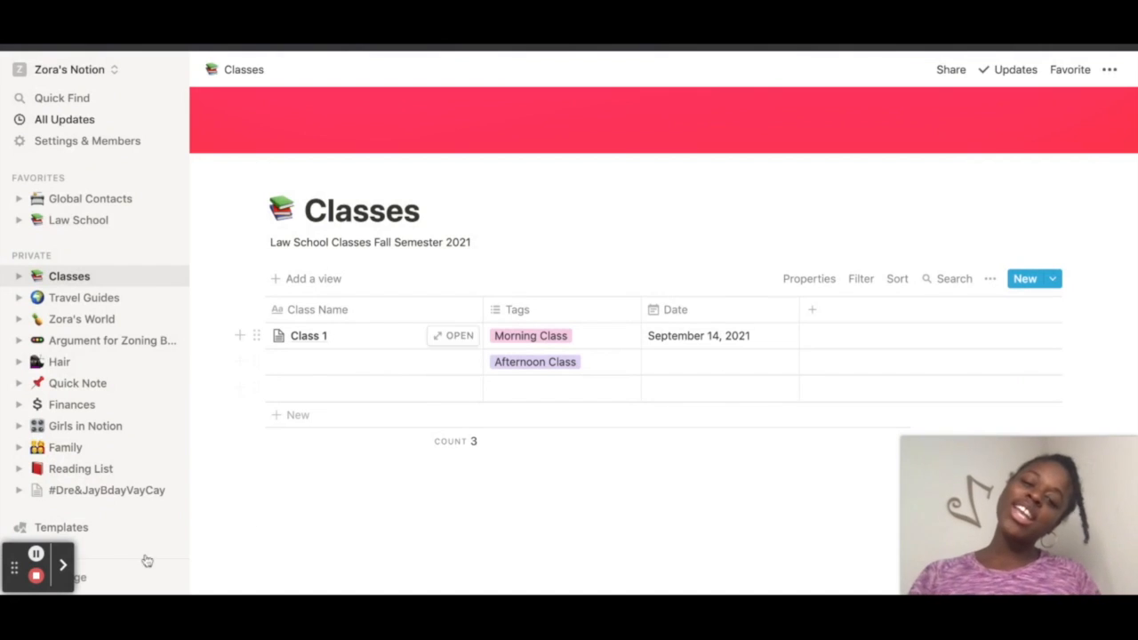
{"action": "left_click", "coordinate": [36, 575]}
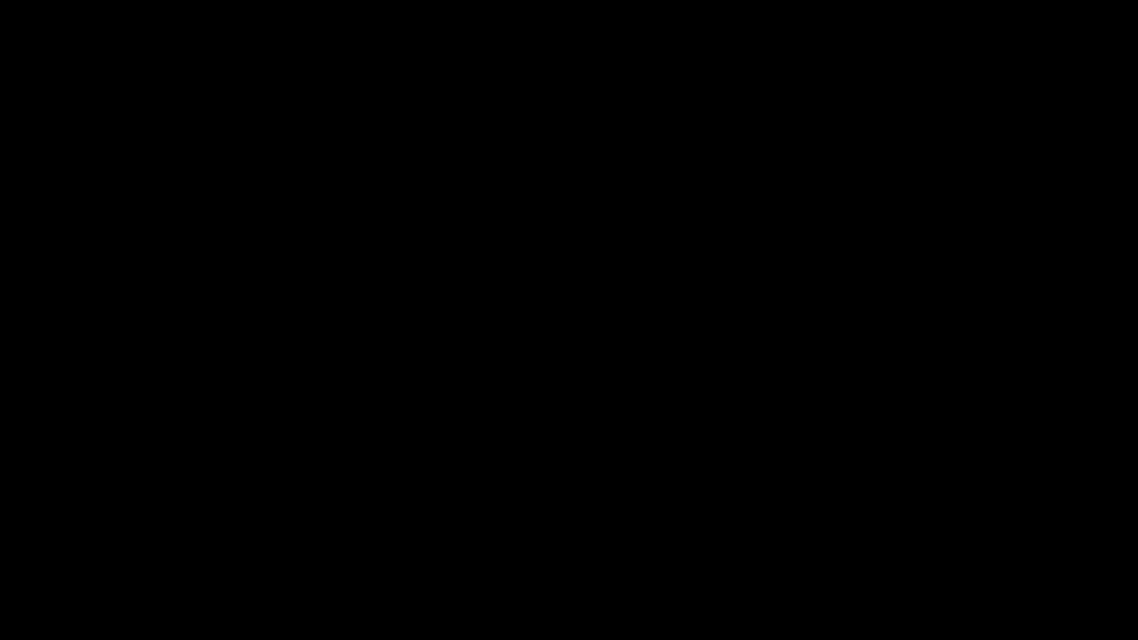